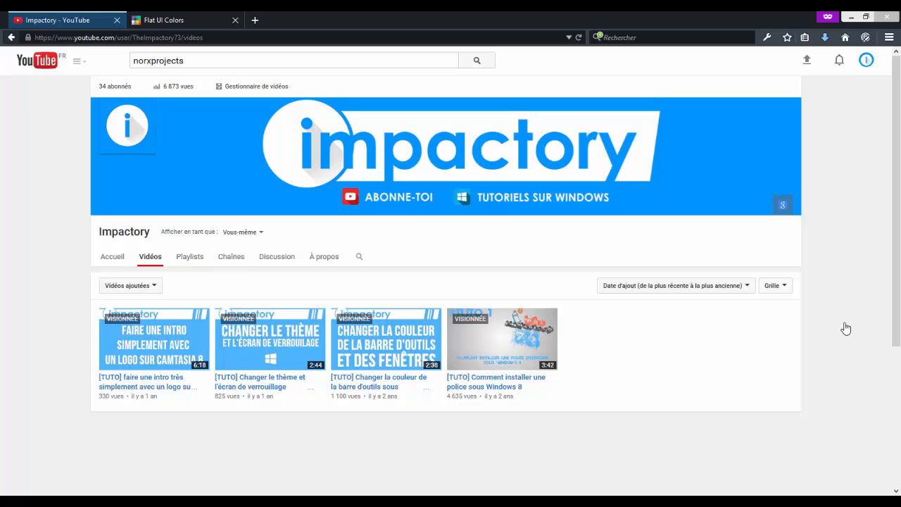
Look at the colour palette on the Flat UI Colors page in the browser.
{"action": "key", "text": "ctrl+Tab"}
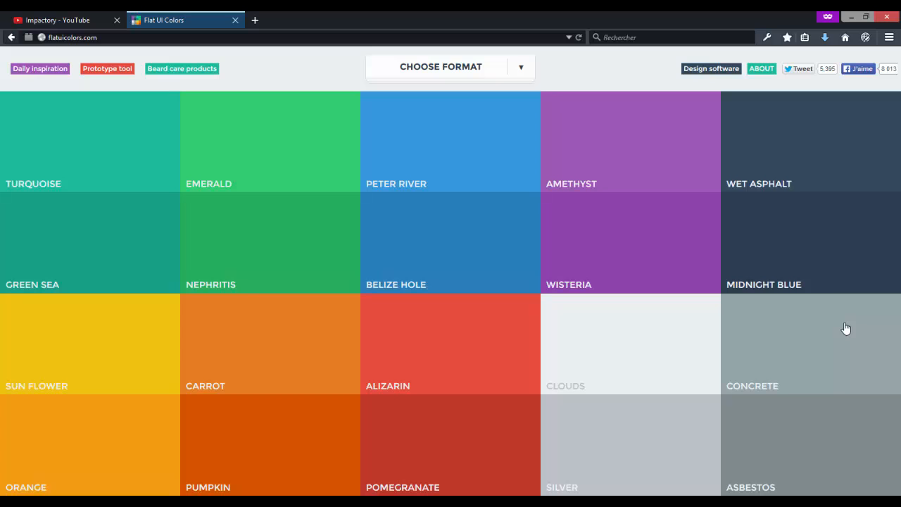
{"action": "mouse_move", "coordinate": [360, 501]}
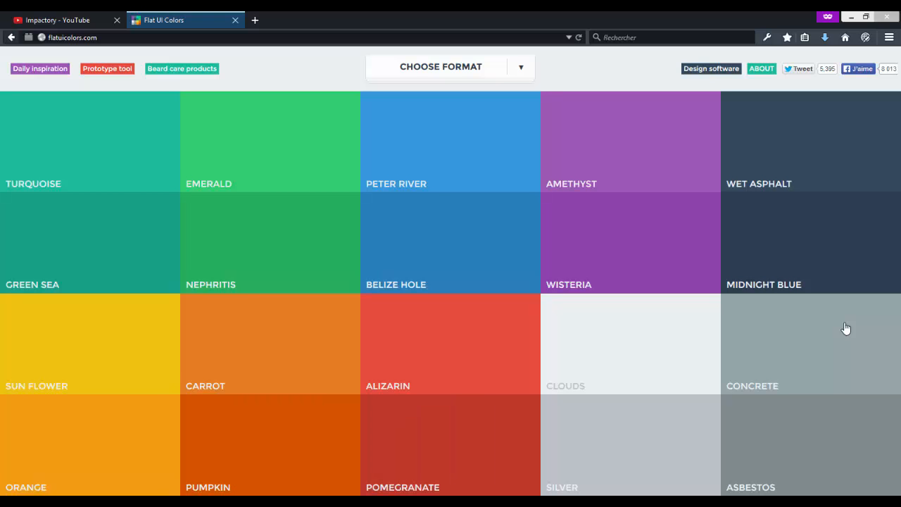
Switch to paint.net and schedule the 4.0.6 update to install on exit.
{"action": "key", "text": "alt+Tab"}
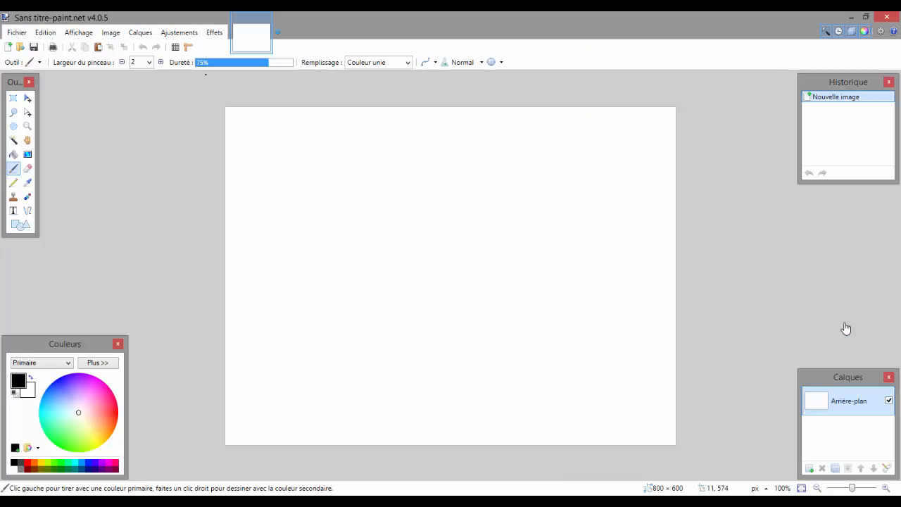
{"action": "left_click", "coordinate": [14, 99]}
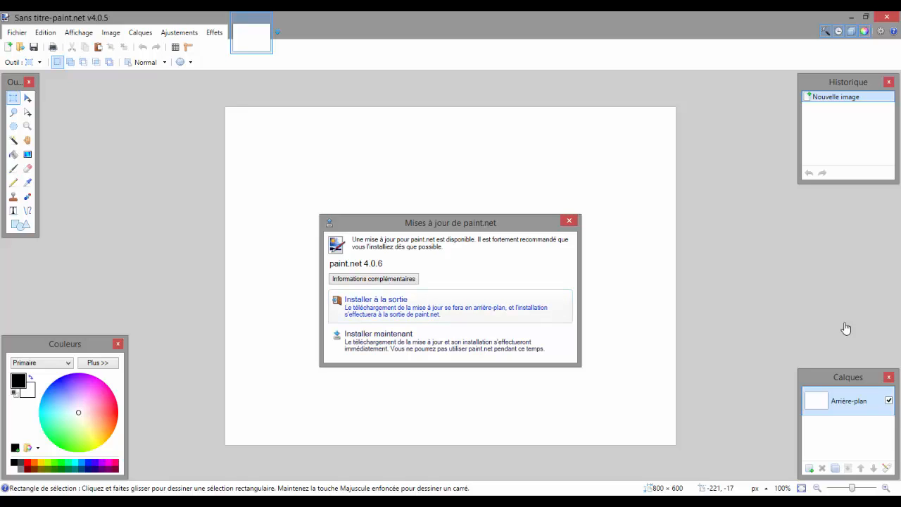
{"action": "left_click", "coordinate": [451, 305]}
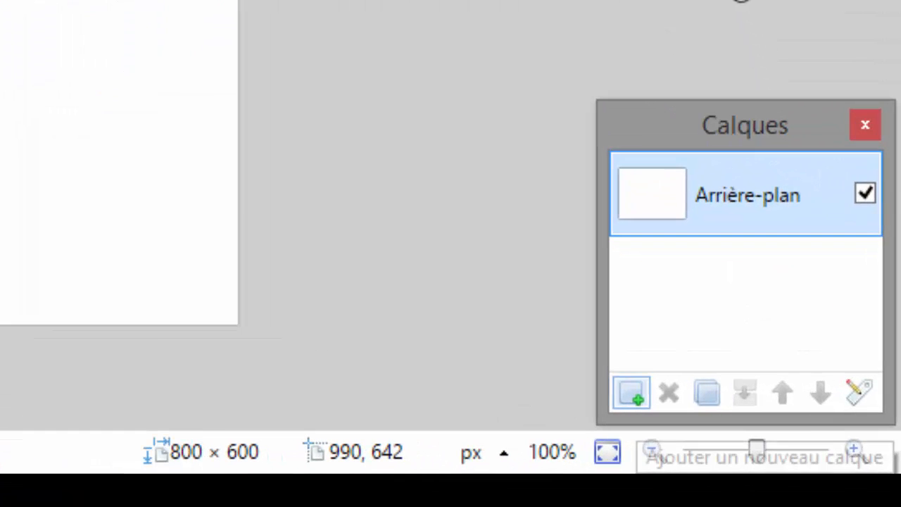
Add a new layer and fill the Arrière-plan layer with solid medium grey.
{"action": "left_click", "coordinate": [632, 392]}
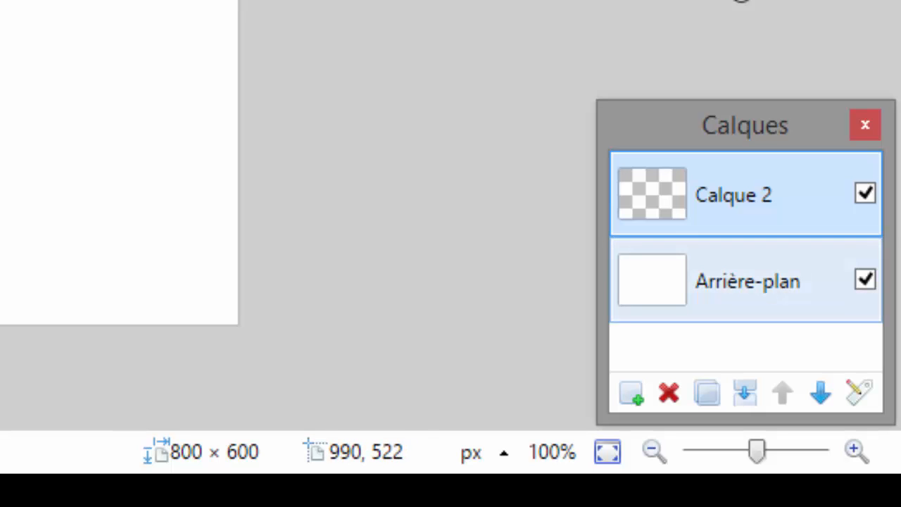
{"action": "left_click", "coordinate": [746, 280]}
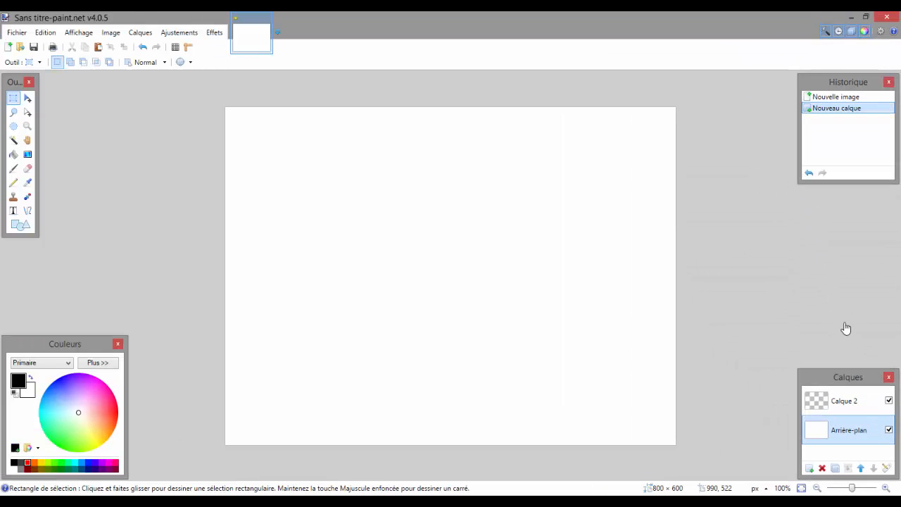
{"action": "left_click", "coordinate": [21, 462]}
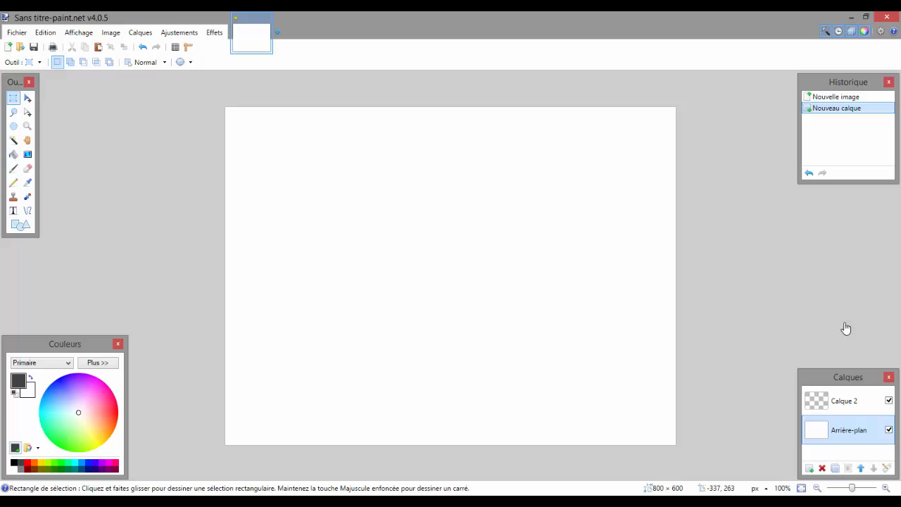
{"action": "left_click", "coordinate": [21, 468]}
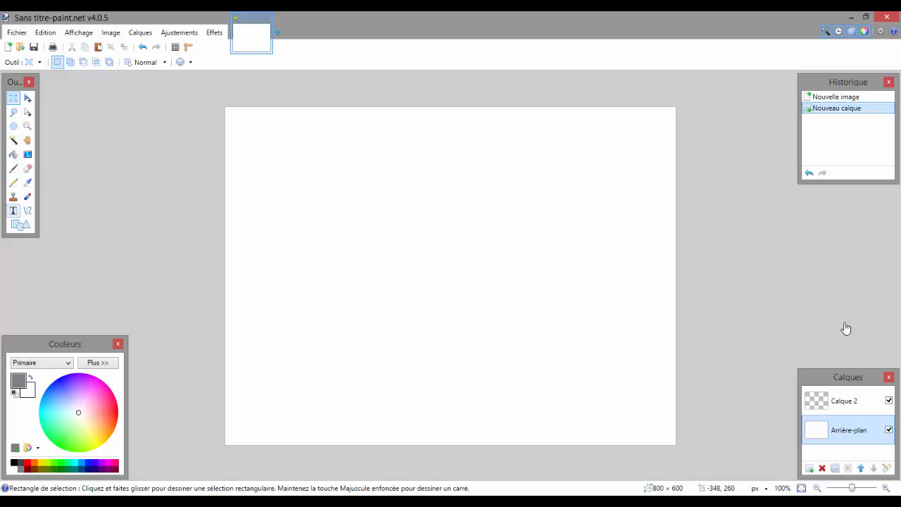
{"action": "left_click", "coordinate": [14, 154]}
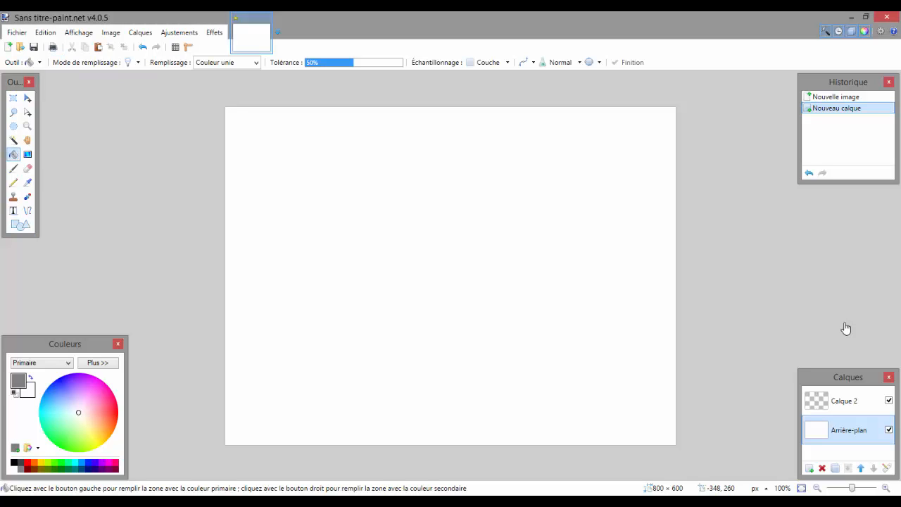
{"action": "left_click", "coordinate": [361, 233]}
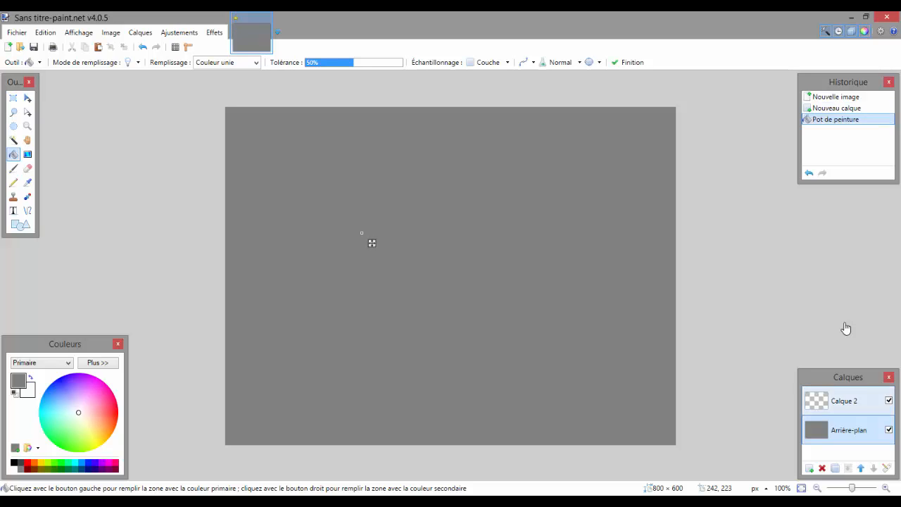
Start a white text object on Calque 2 near the middle of the canvas, with font size 192.
{"action": "left_click", "coordinate": [843, 400]}
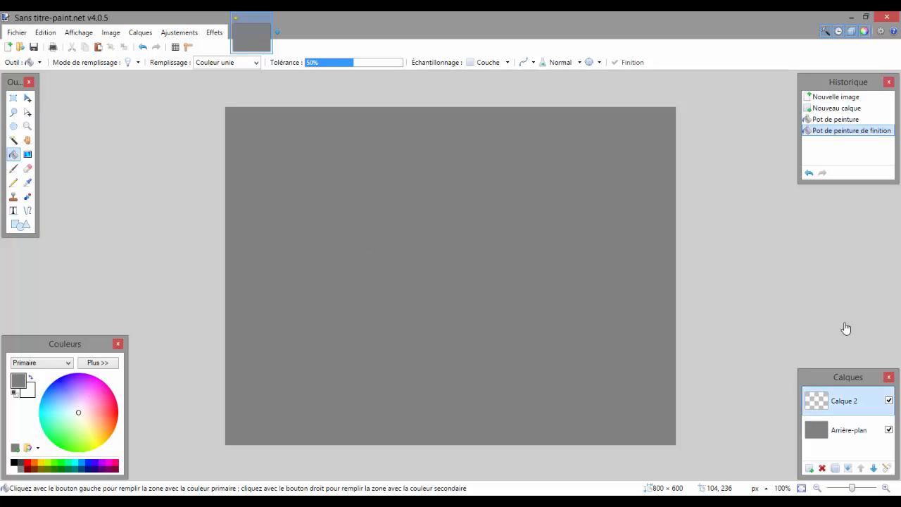
{"action": "left_click", "coordinate": [13, 210]}
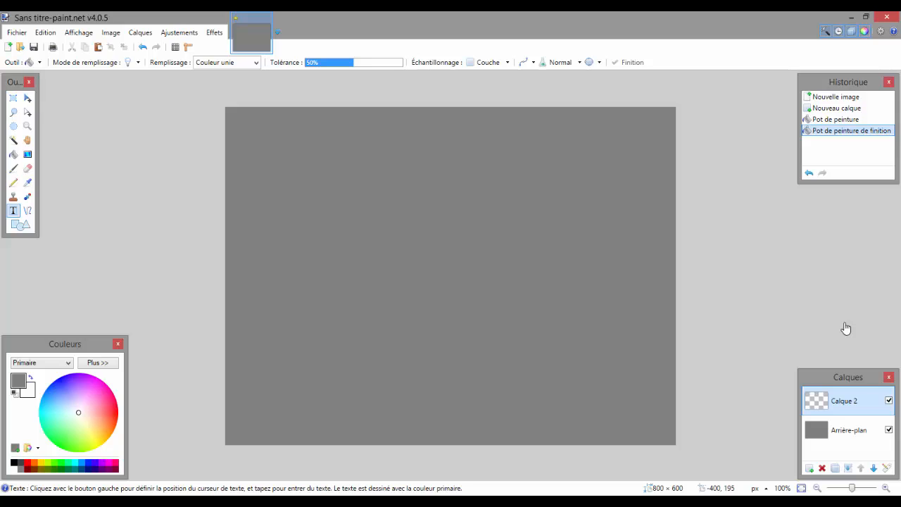
{"action": "left_click", "coordinate": [14, 468]}
{"action": "left_click", "coordinate": [374, 251]}
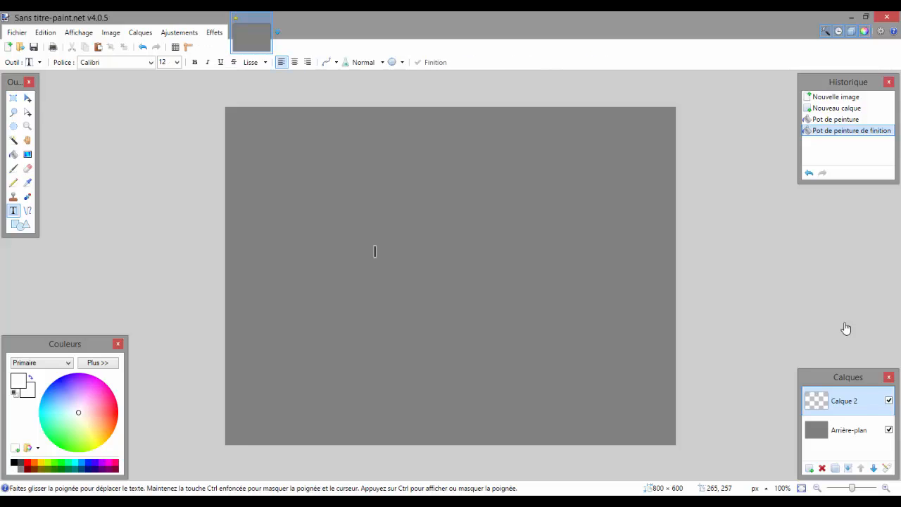
{"action": "left_click", "coordinate": [176, 62]}
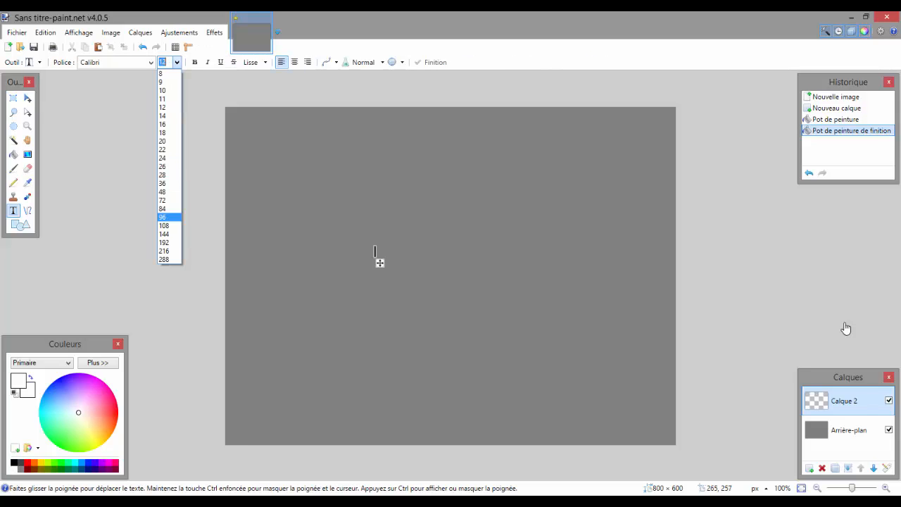
{"action": "left_click", "coordinate": [166, 217]}
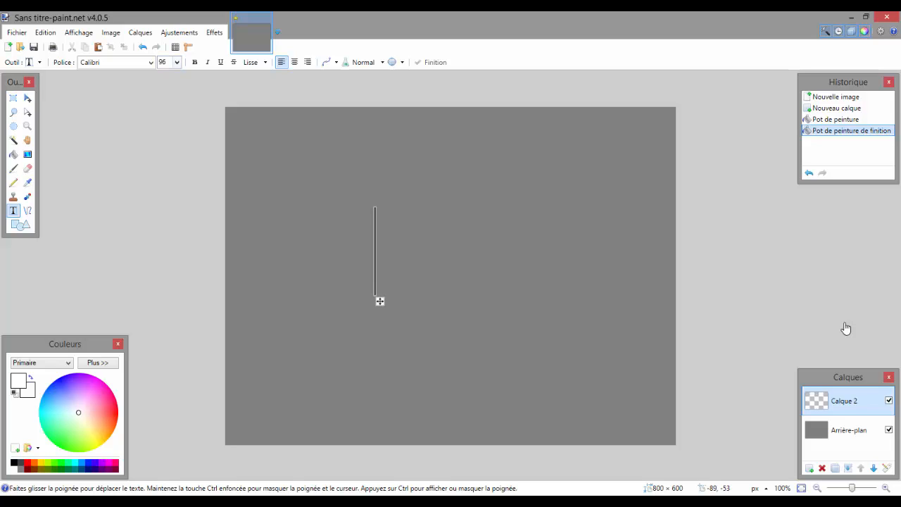
{"action": "left_click", "coordinate": [177, 61]}
{"action": "left_click", "coordinate": [163, 242]}
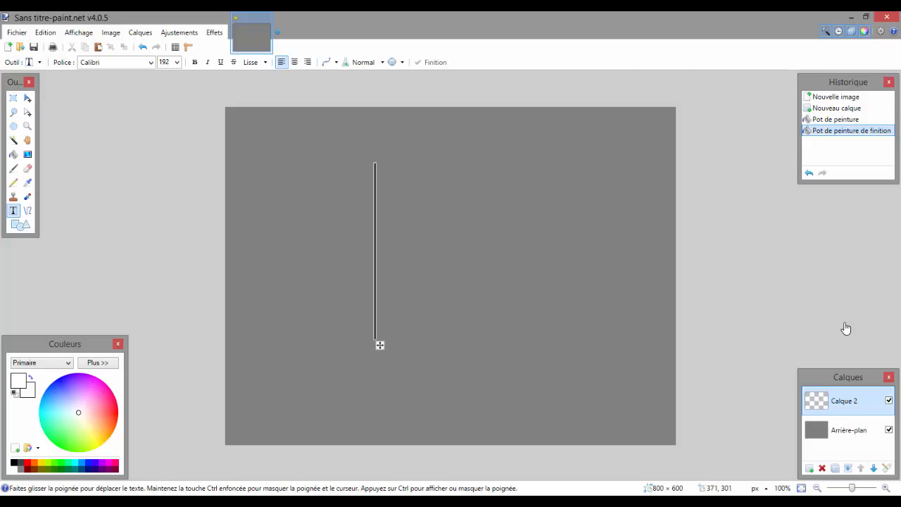
Set the text font to Century Gothic.
{"action": "left_click", "coordinate": [151, 63]}
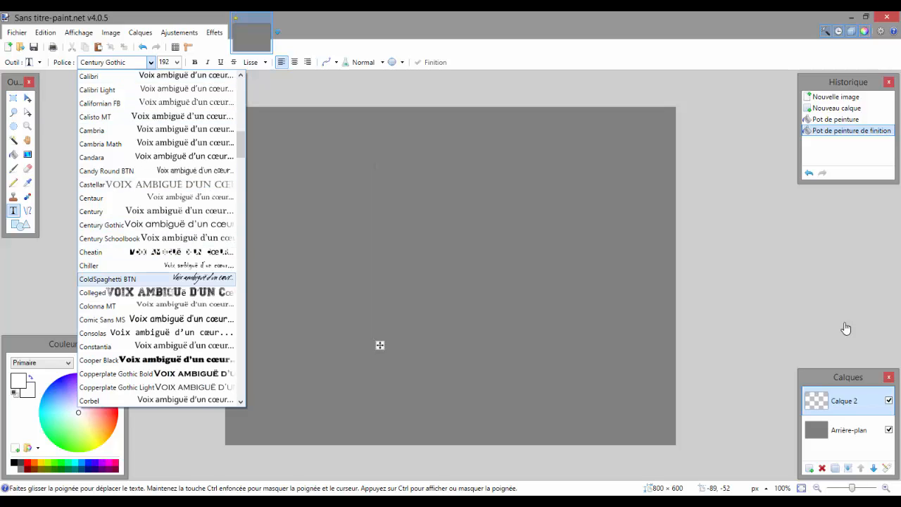
{"action": "key", "text": "Down"}
{"action": "key", "text": "Down"}
{"action": "key", "text": "Down"}
{"action": "key", "text": "Down"}
{"action": "key", "text": "Down"}
{"action": "key", "text": "Down"}
{"action": "key", "text": "Down"}
{"action": "key", "text": "Down"}
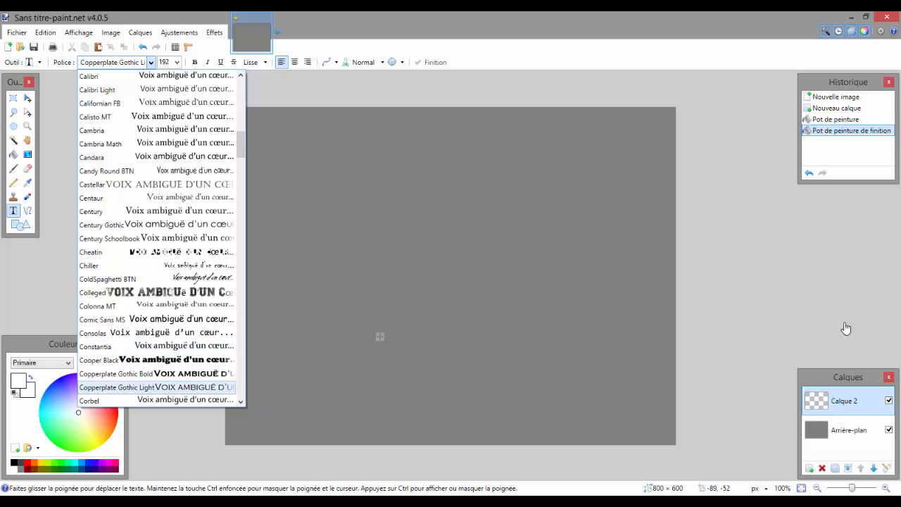
{"action": "key", "text": "Down"}
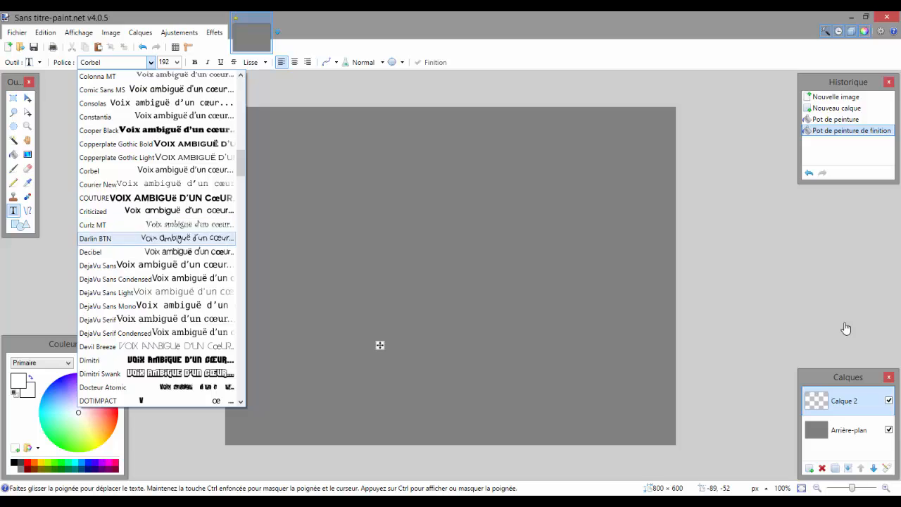
{"action": "scroll", "coordinate": [157, 171], "scroll_direction": "up", "scroll_amount": 1}
{"action": "scroll", "coordinate": [157, 183], "scroll_direction": "up", "scroll_amount": 4}
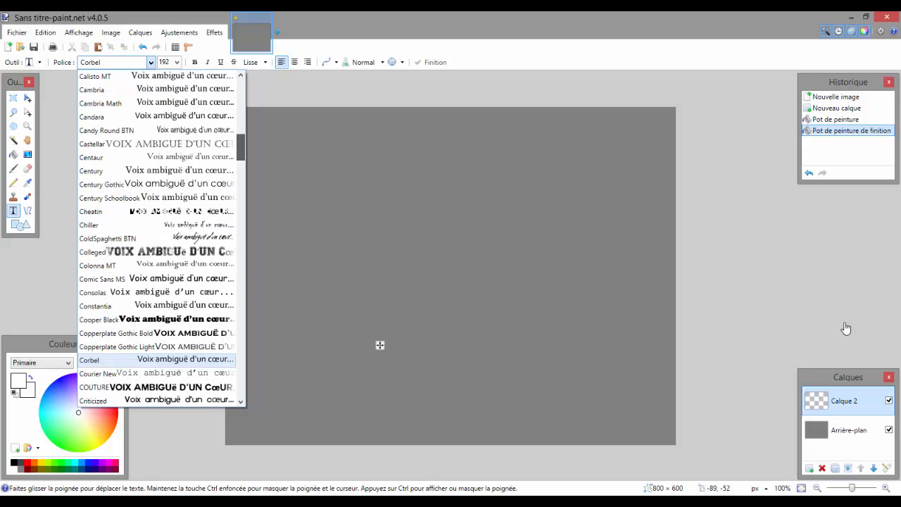
{"action": "key", "text": "Return"}
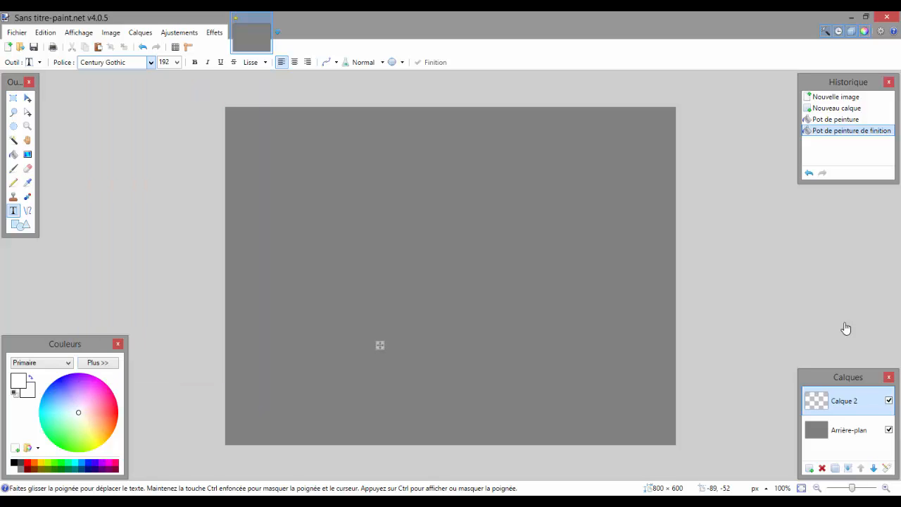
Enter the letter "i" in bold and move it to about the centre of the canvas.
{"action": "type", "text": "i"}
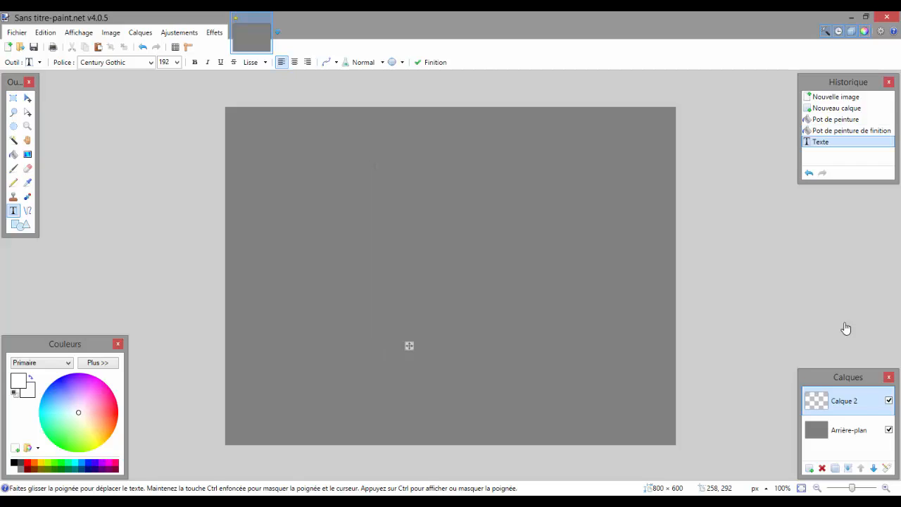
{"action": "key", "text": "ctrl+b"}
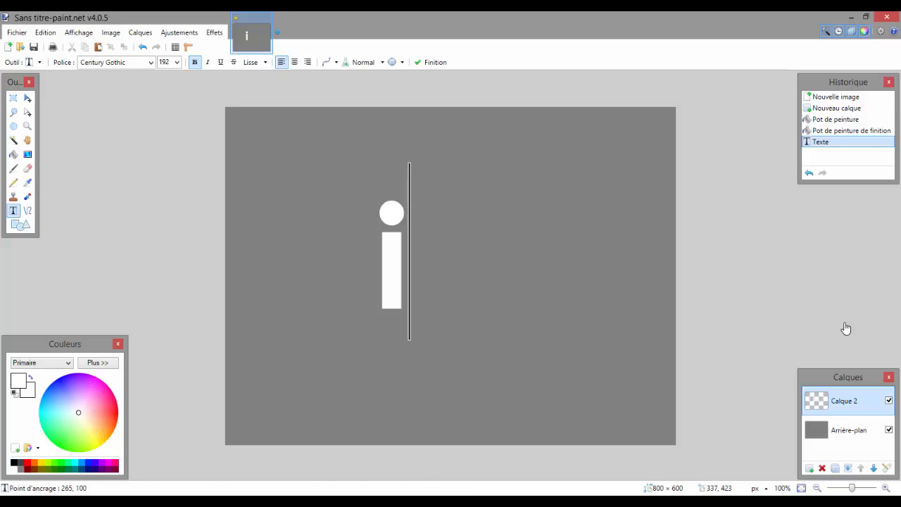
{"action": "mouse_move", "coordinate": [415, 345]}
{"action": "left_mouse_down"}
{"action": "mouse_move", "coordinate": [478, 339]}
{"action": "mouse_move", "coordinate": [468, 339]}
{"action": "left_mouse_up"}
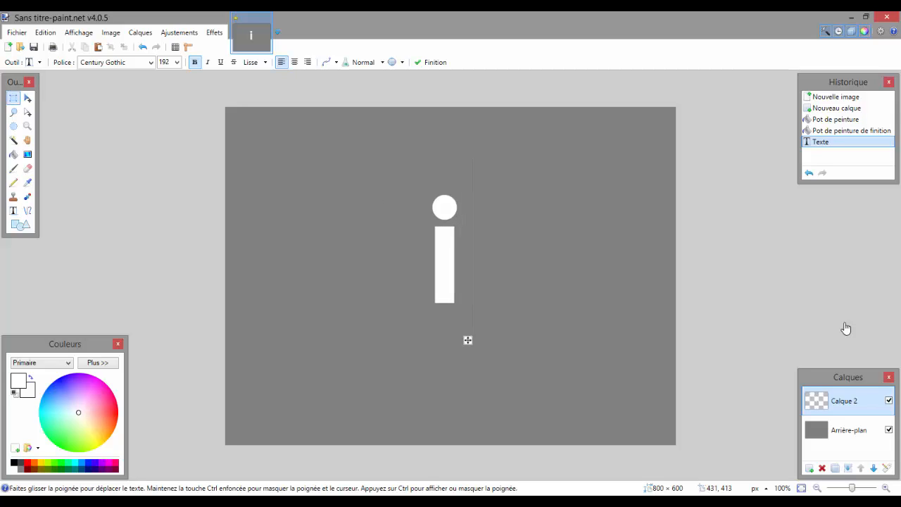
Select a rectangle of about 172 × 306 px around the letter "i" and copy it.
{"action": "left_click", "coordinate": [13, 97]}
{"action": "left_click_drag", "start_coordinate": [401, 171], "coordinate": [496, 342]}
{"action": "left_click", "coordinate": [45, 33]}
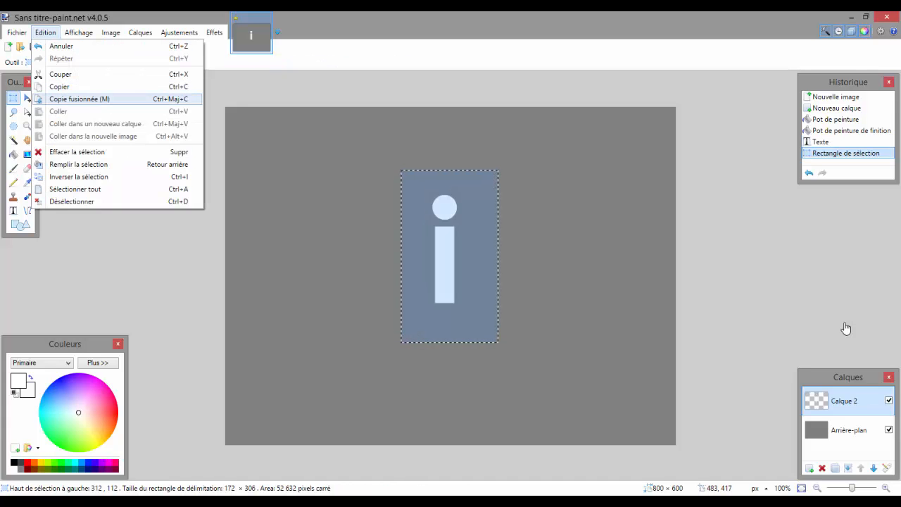
{"action": "left_click", "coordinate": [59, 87]}
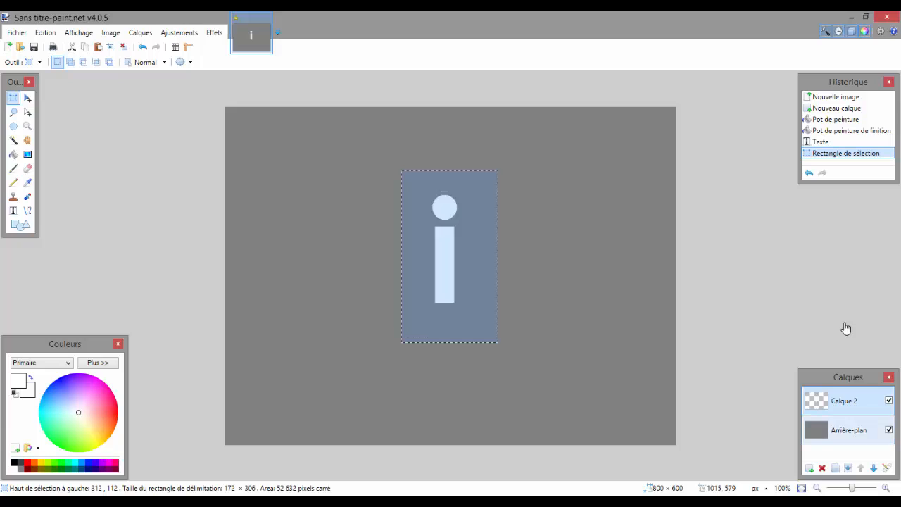
Add a new layer directly above Arrière-plan and paste the copied "i" onto it.
{"action": "left_click", "coordinate": [848, 430]}
{"action": "left_click", "coordinate": [810, 468]}
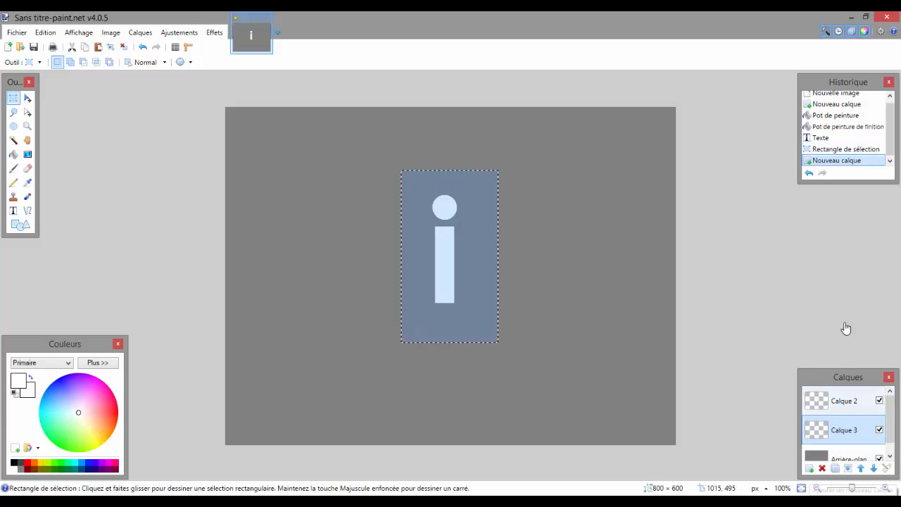
{"action": "left_click", "coordinate": [97, 47]}
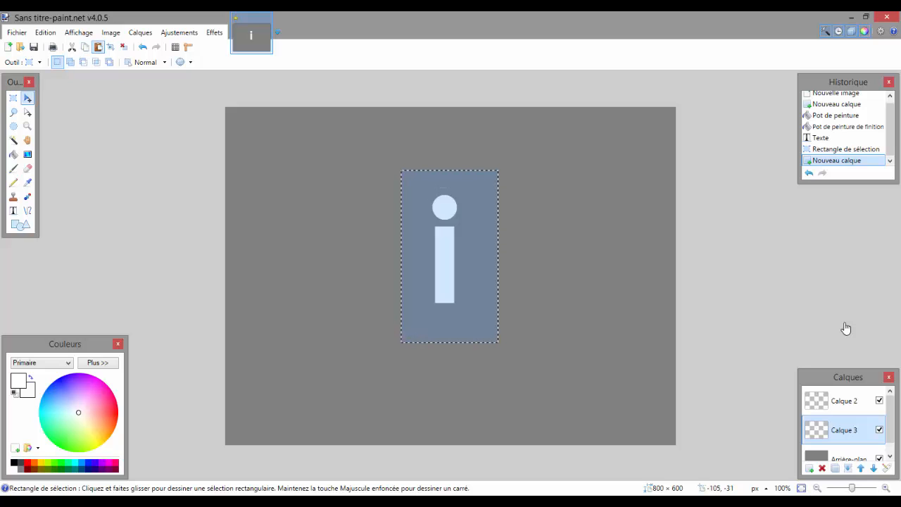
Darken the pasted "i" on Calque 3 to black with the Teinte / Saturation adjustment.
{"action": "left_click", "coordinate": [179, 33]}
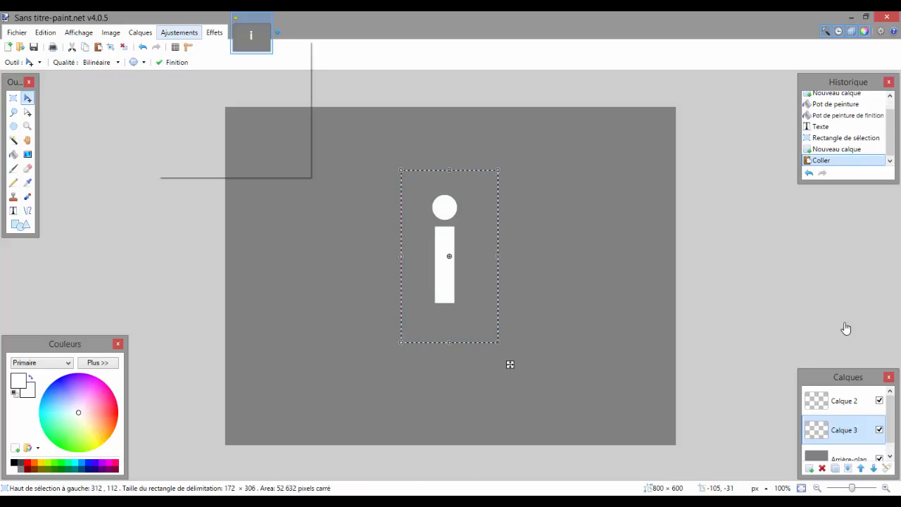
{"action": "left_click", "coordinate": [205, 169]}
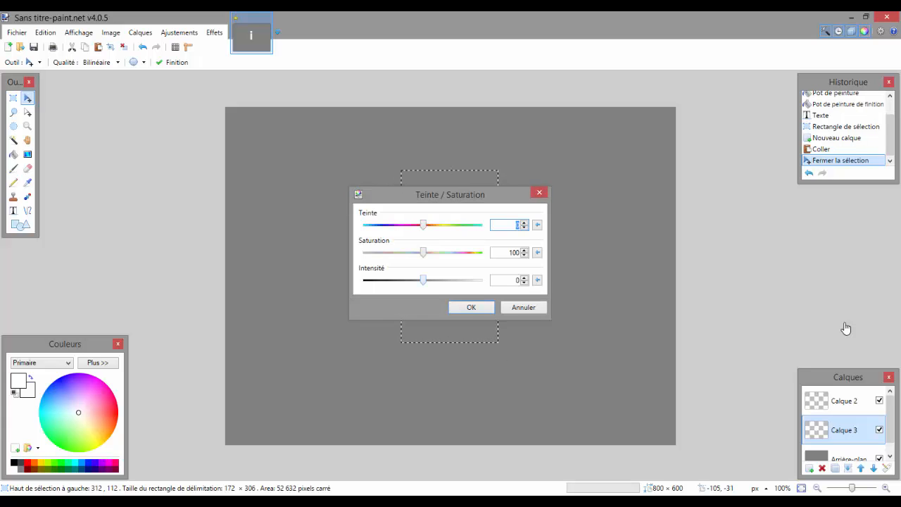
{"action": "key", "text": "Return"}
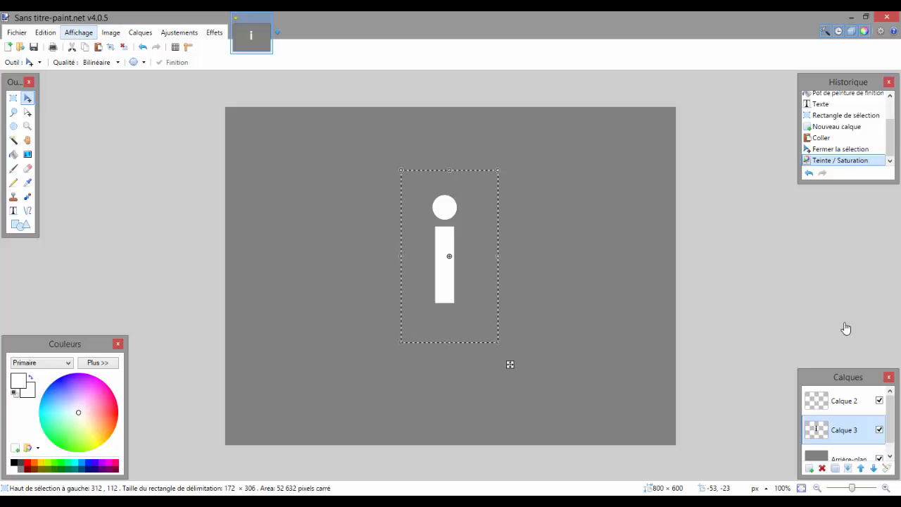
{"action": "left_click", "coordinate": [45, 33]}
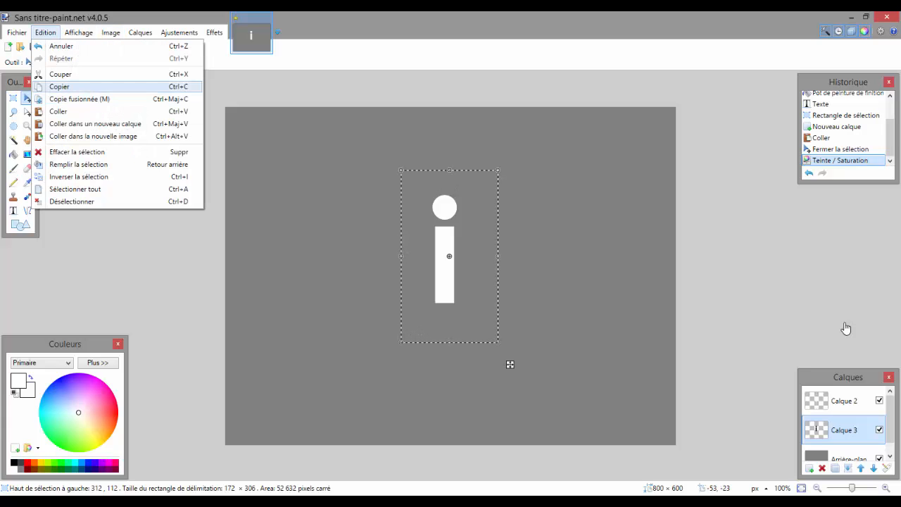
{"action": "left_click", "coordinate": [59, 86]}
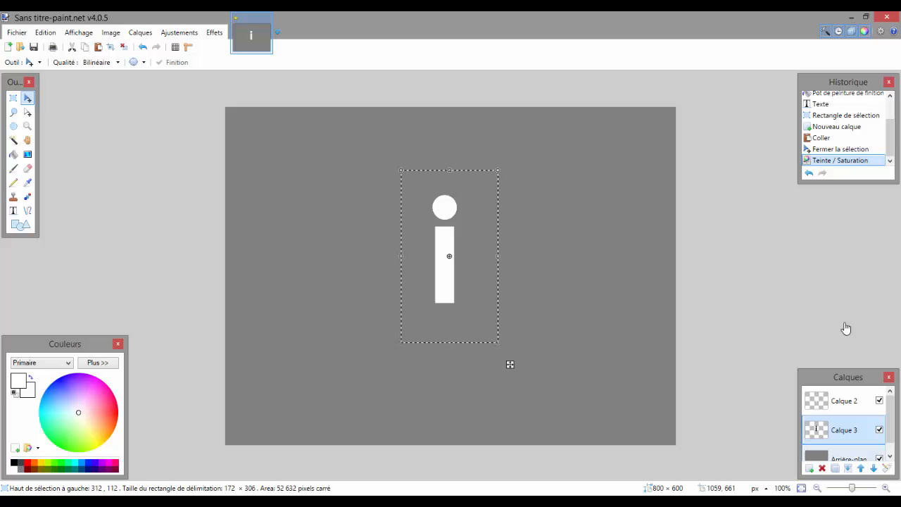
{"action": "left_click", "coordinate": [810, 467]}
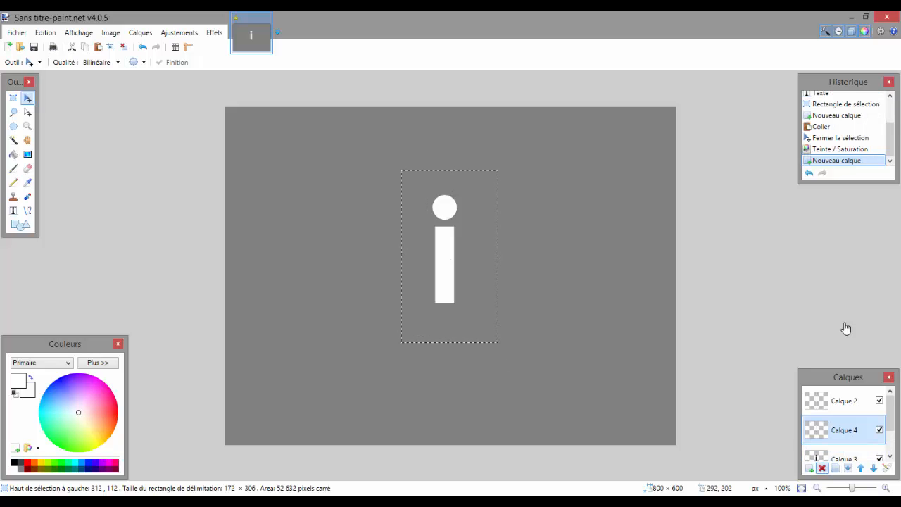
{"action": "left_click", "coordinate": [821, 468]}
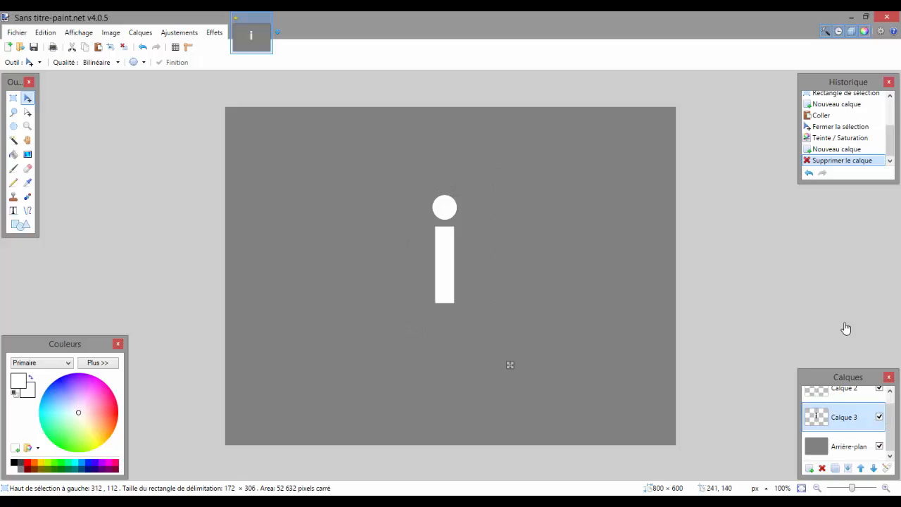
Shift the black "i" on Calque 3 by 1 px to the right and 1 px down.
{"action": "key", "text": "Down"}
{"action": "key", "text": "Down"}
{"action": "key", "text": "Down"}
{"action": "key", "text": "Up"}
{"action": "key", "text": "Up"}
{"action": "key", "text": "Right"}
{"action": "key", "text": "Right"}
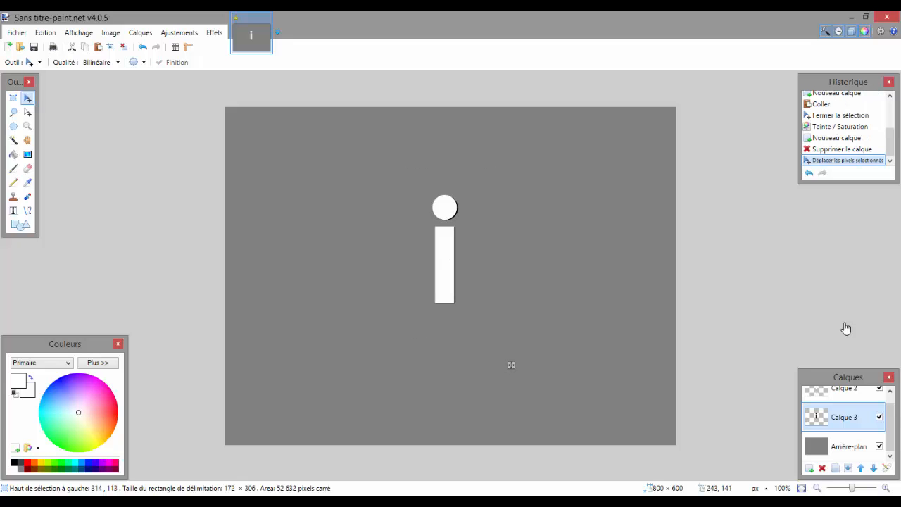
{"action": "key", "text": "Left"}
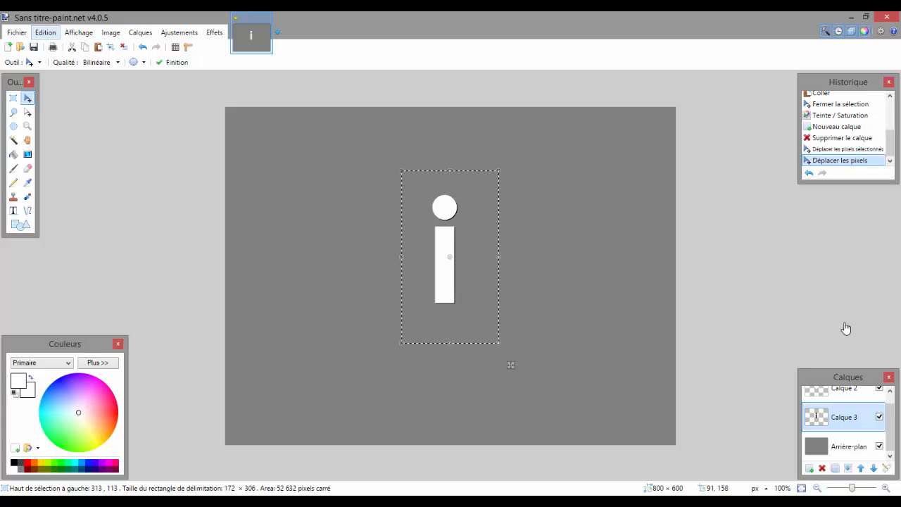
Extend the black shadow by pasting a copy on a new layer, offset 1 px right and down, and merging it into Calque 3.
{"action": "left_click", "coordinate": [45, 32]}
{"action": "left_click", "coordinate": [61, 87]}
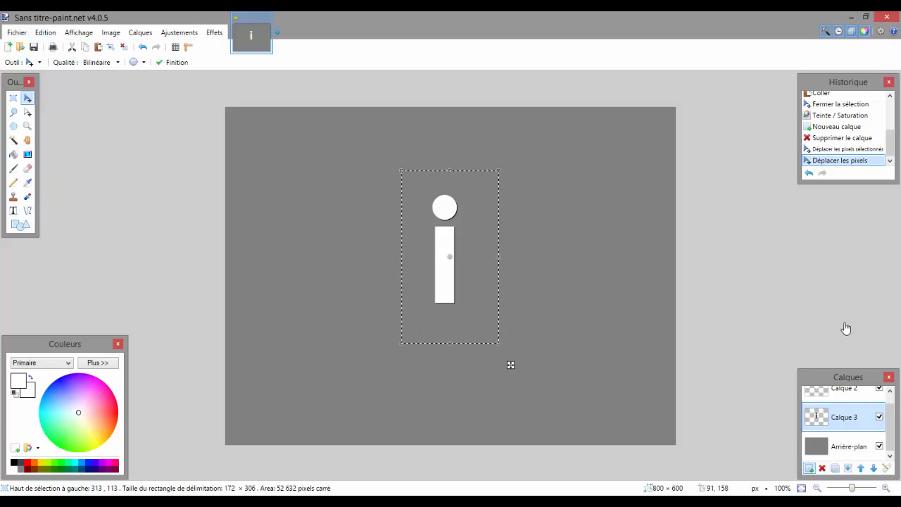
{"action": "left_click", "coordinate": [808, 468]}
{"action": "key", "text": "ctrl+v"}
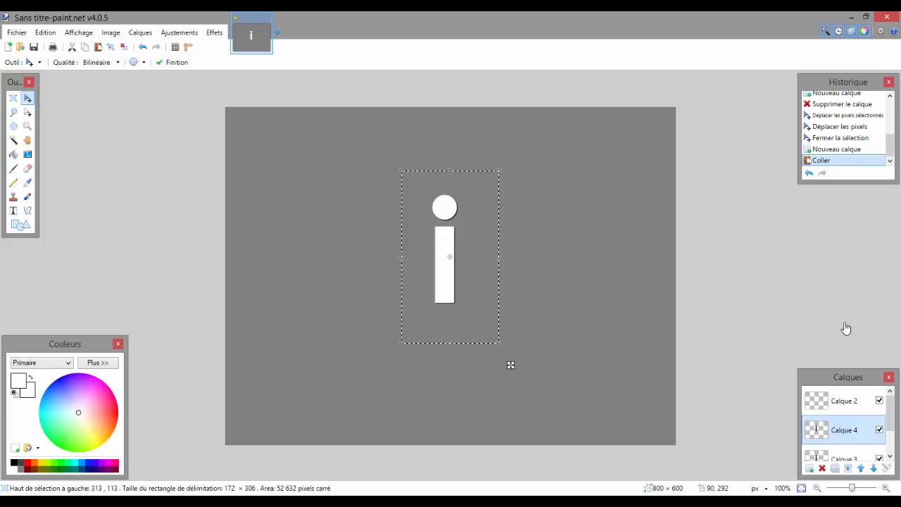
{"action": "key", "text": "Right"}
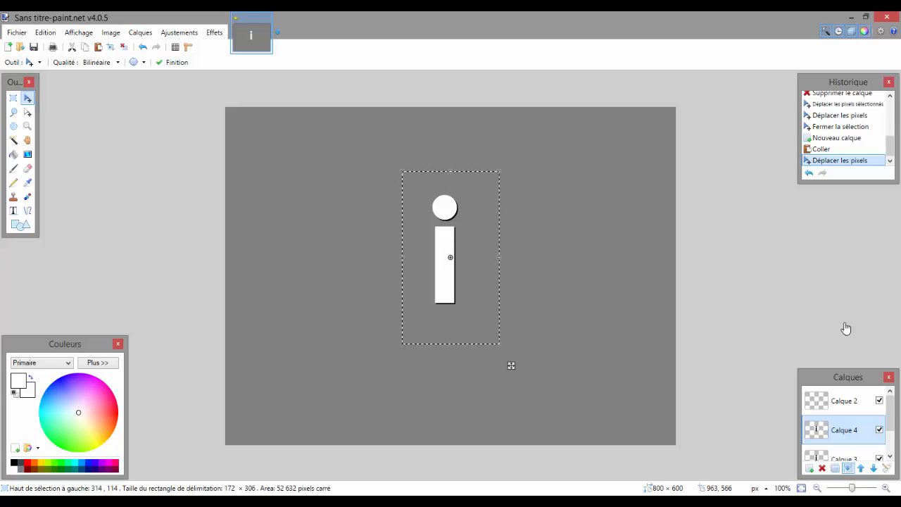
{"action": "key", "text": "ctrl+m"}
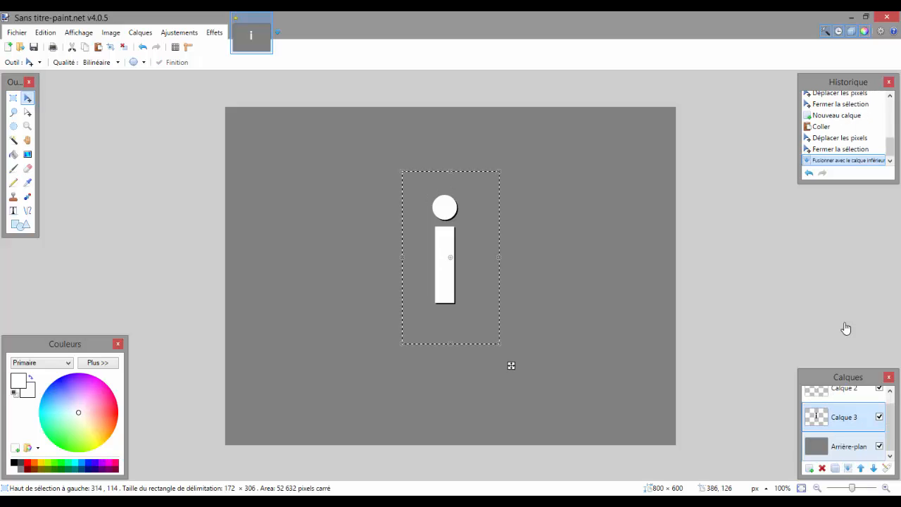
Copy the selected black "i" on Calque 3 and paste it onto a new layer directly above.
{"action": "key", "text": "alt+e"}
{"action": "key", "text": "Down"}
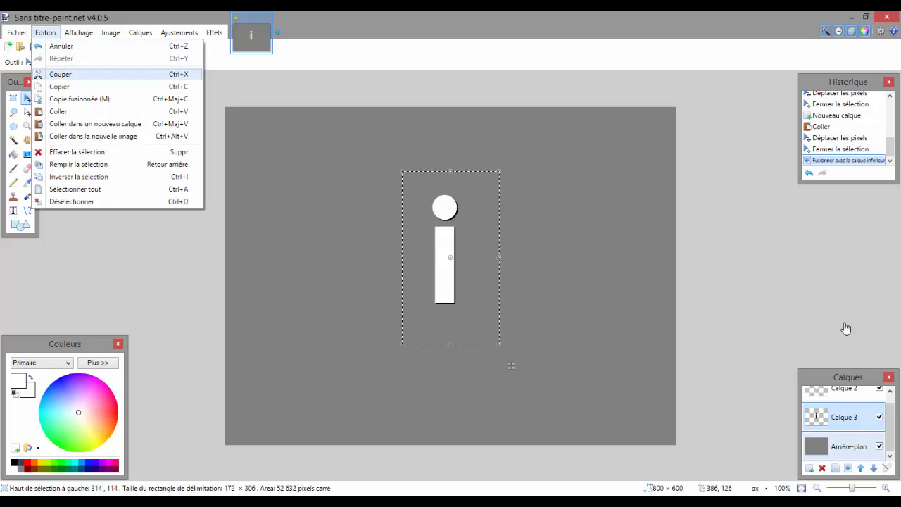
{"action": "key", "text": "Down"}
{"action": "key", "text": "Return"}
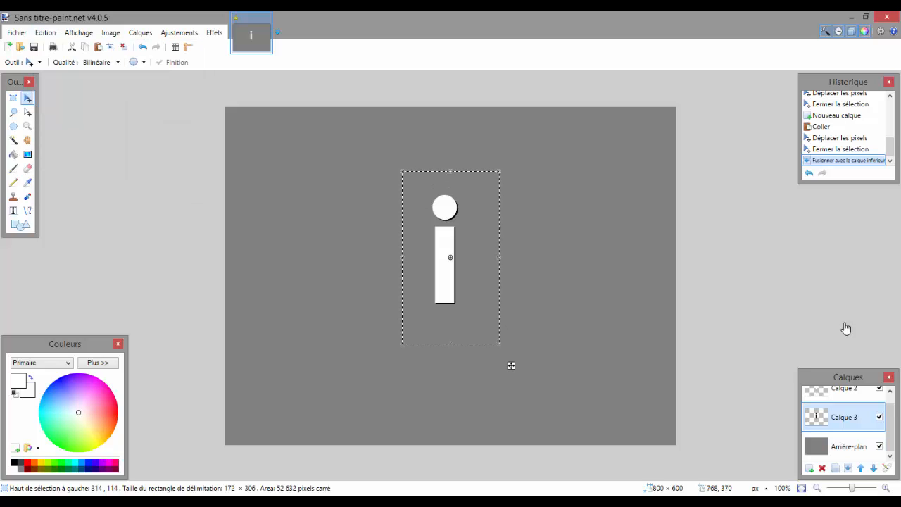
{"action": "key", "text": "ctrl+shift+n"}
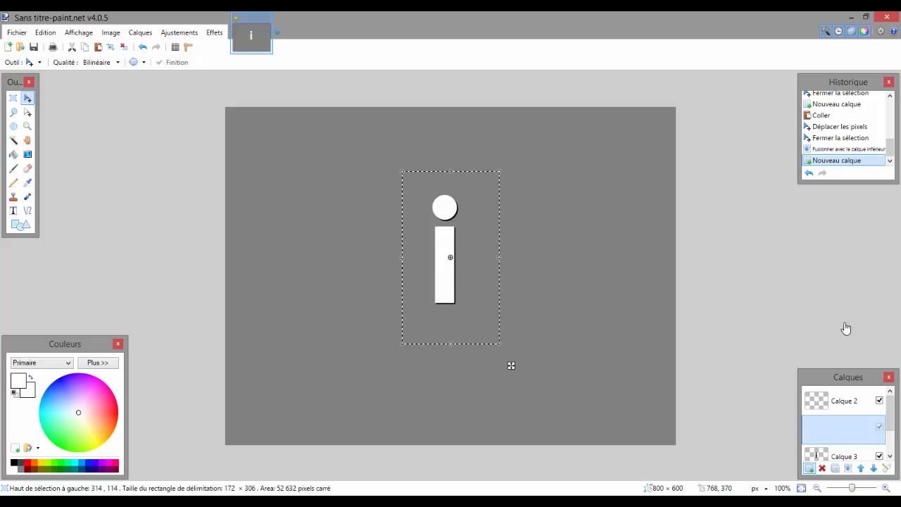
{"action": "key", "text": "ctrl+v"}
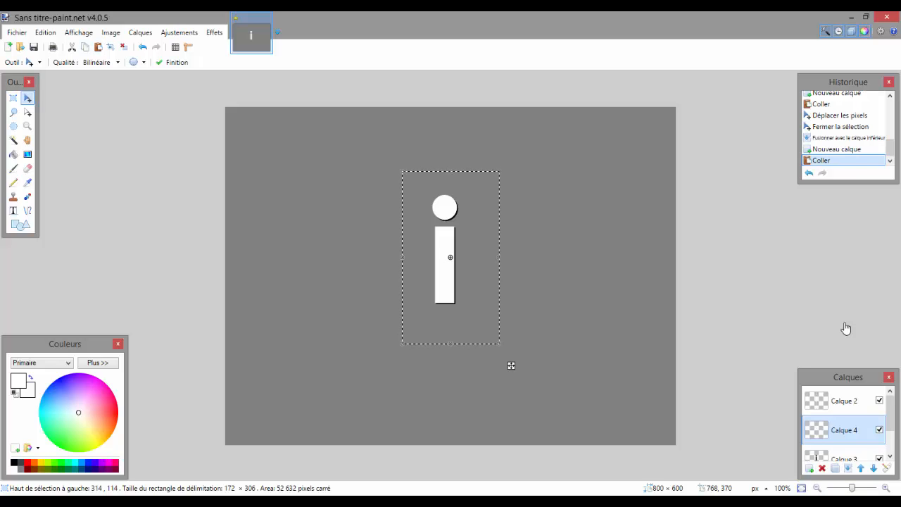
Offset the pasted black "i" 2 px right and 2 px down, and merge its layer into Calque 3.
{"action": "key", "text": "ctrl+d"}
{"action": "left_click_drag", "start_coordinate": [511, 366], "coordinate": [512, 366]}
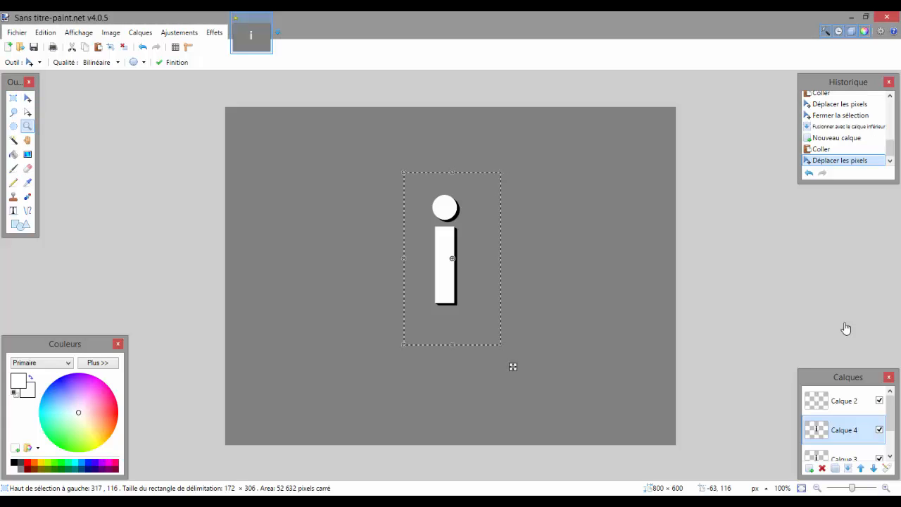
{"action": "left_click_drag", "start_coordinate": [372, 147], "coordinate": [491, 332]}
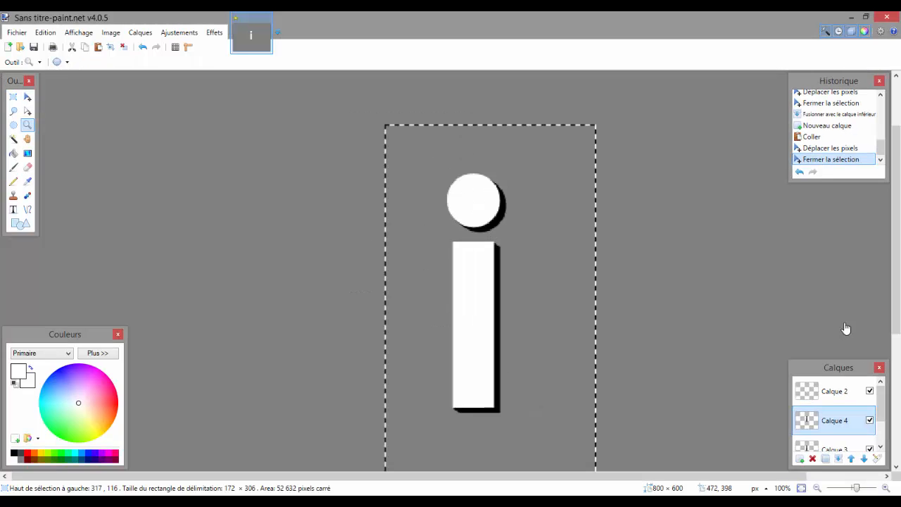
{"action": "left_click", "coordinate": [499, 406]}
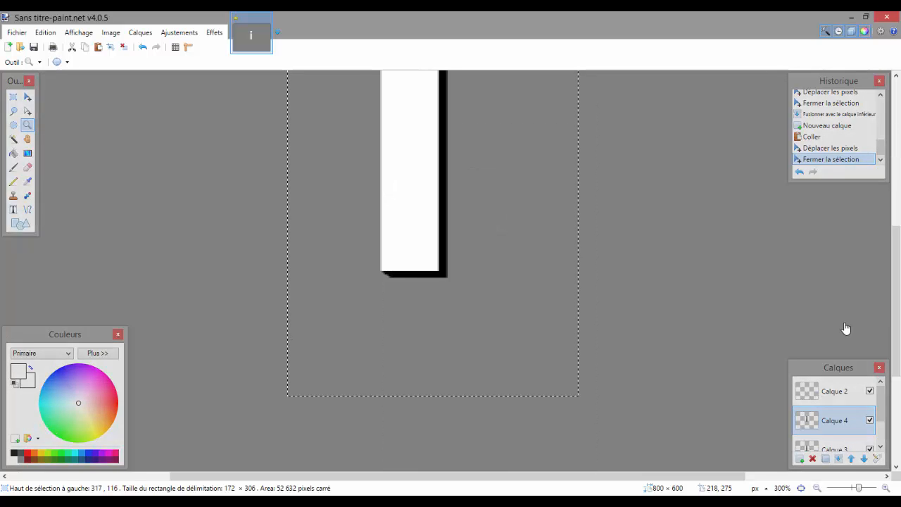
{"action": "left_click", "coordinate": [27, 96]}
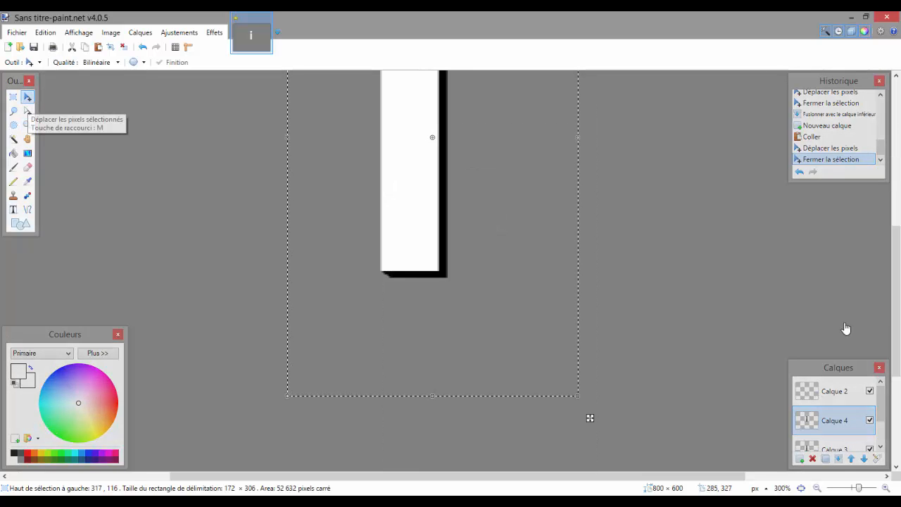
{"action": "left_click_drag", "start_coordinate": [590, 418], "coordinate": [588, 418]}
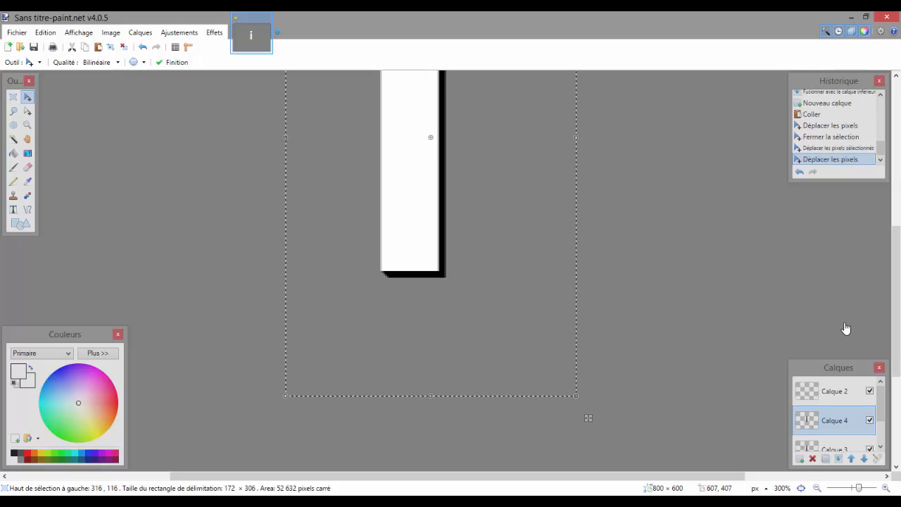
{"action": "key", "text": "ctrl+m"}
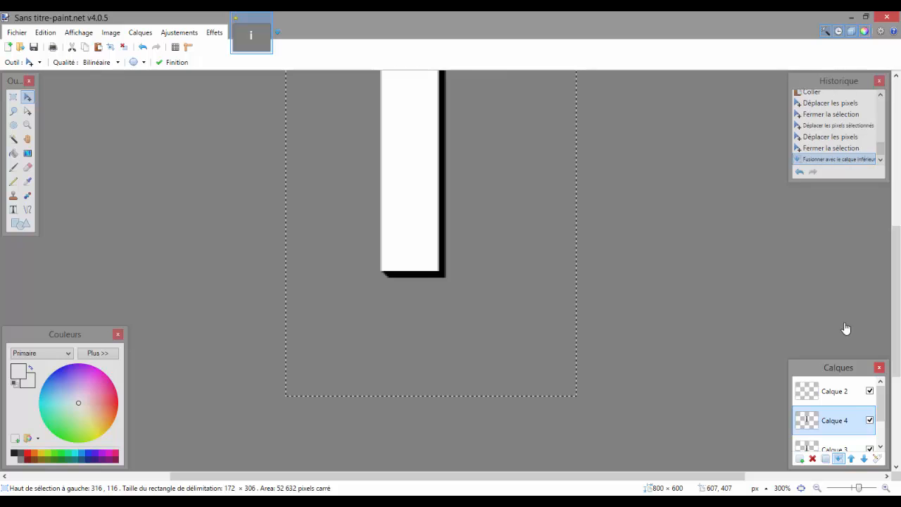
Lengthen the shadow by pasting a copy of it on a new layer, offset 4 px right and down, and merging it into Calque 3.
{"action": "left_click", "coordinate": [28, 126]}
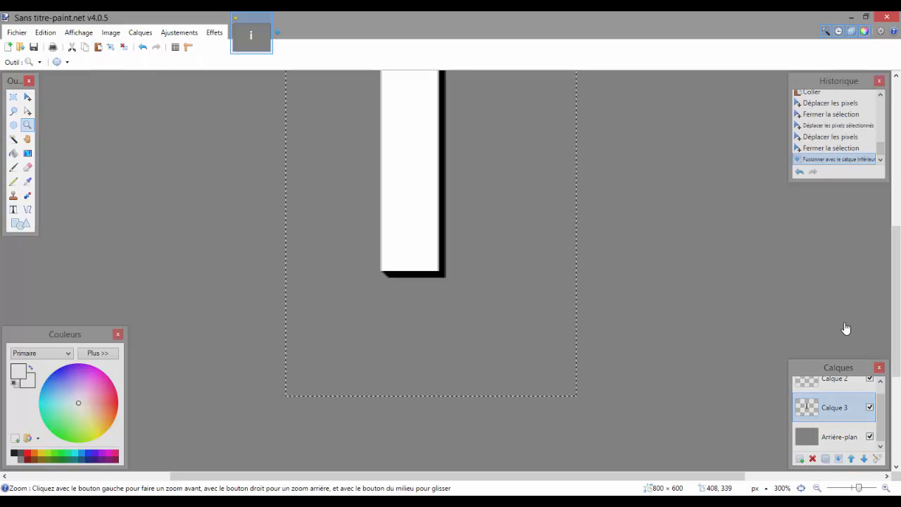
{"action": "right_click", "coordinate": [441, 255]}
{"action": "right_click", "coordinate": [441, 255]}
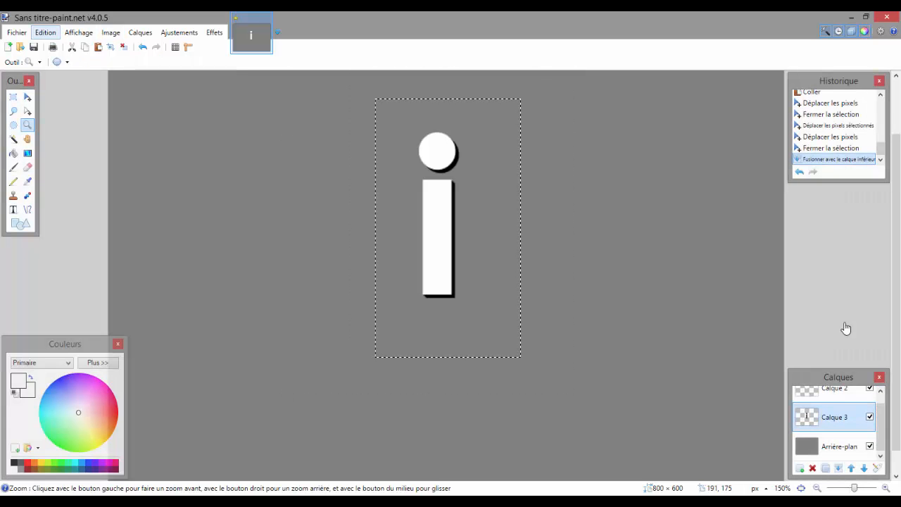
{"action": "left_click", "coordinate": [45, 33]}
{"action": "left_click", "coordinate": [59, 86]}
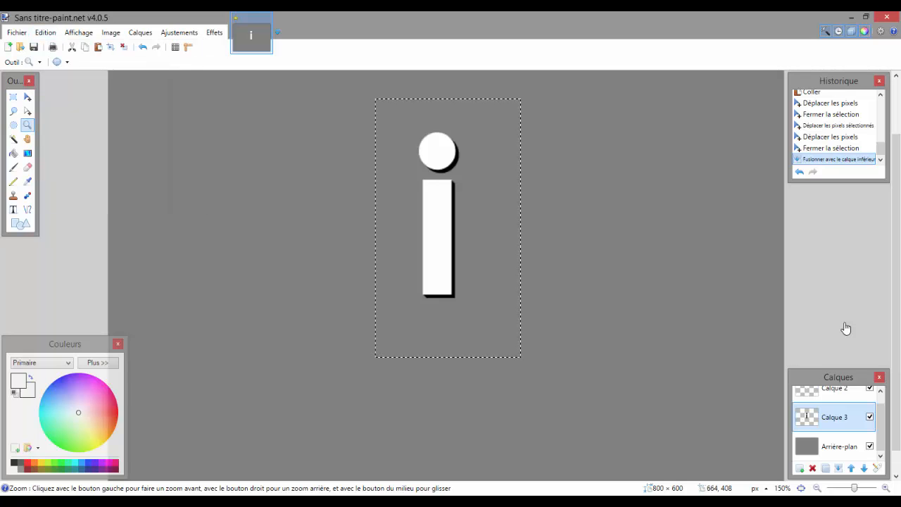
{"action": "key", "text": "ctrl+shift+v"}
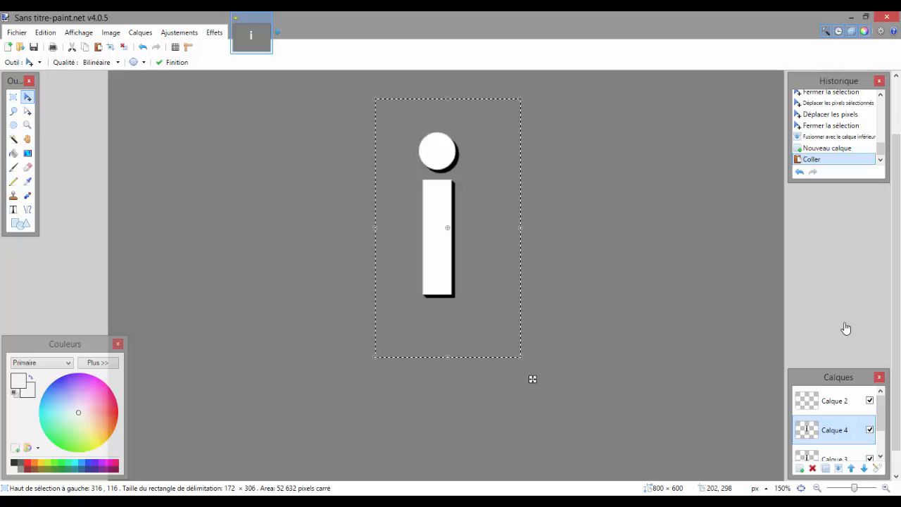
{"action": "mouse_move", "coordinate": [535, 380]}
{"action": "left_mouse_down"}
{"action": "mouse_move", "coordinate": [551, 395]}
{"action": "mouse_move", "coordinate": [535, 382]}
{"action": "left_mouse_up"}
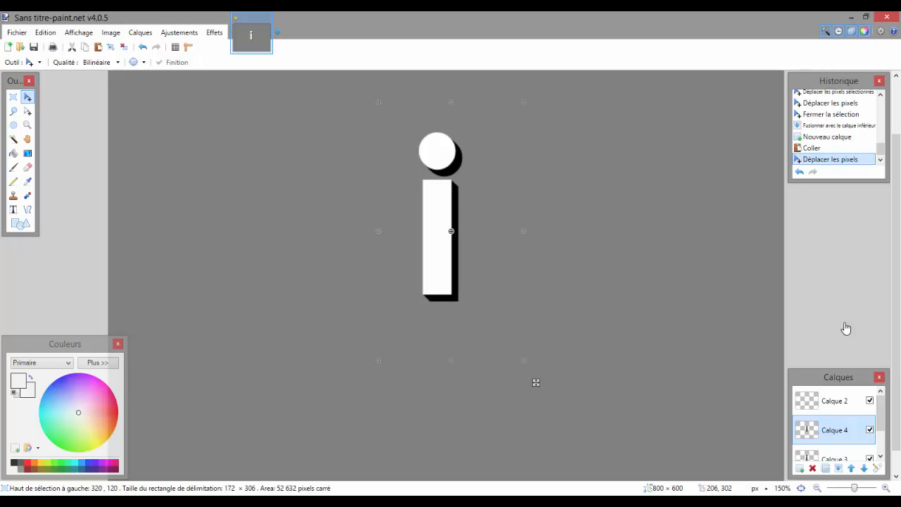
{"action": "left_click", "coordinate": [838, 468]}
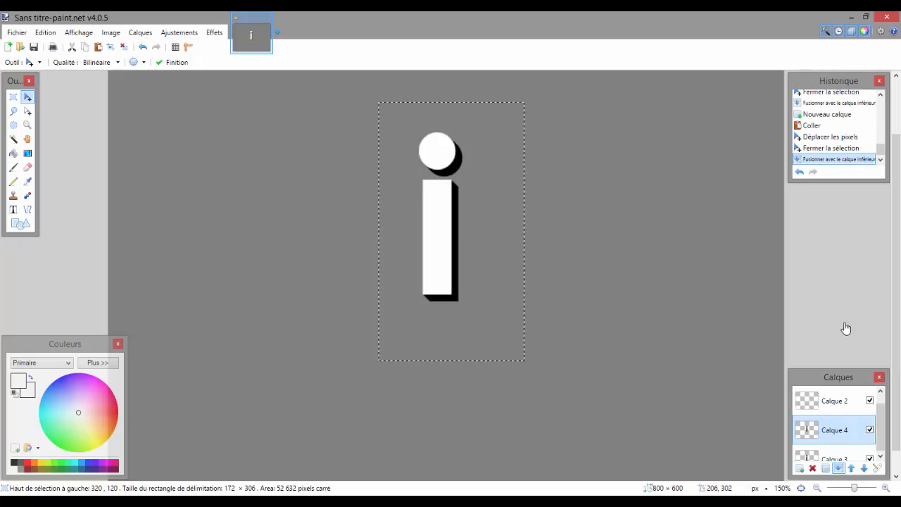
Lengthen the shadow further with a pasted copy on a new layer, offset 8 px right and down, merged into Calque 3.
{"action": "left_click", "coordinate": [46, 32]}
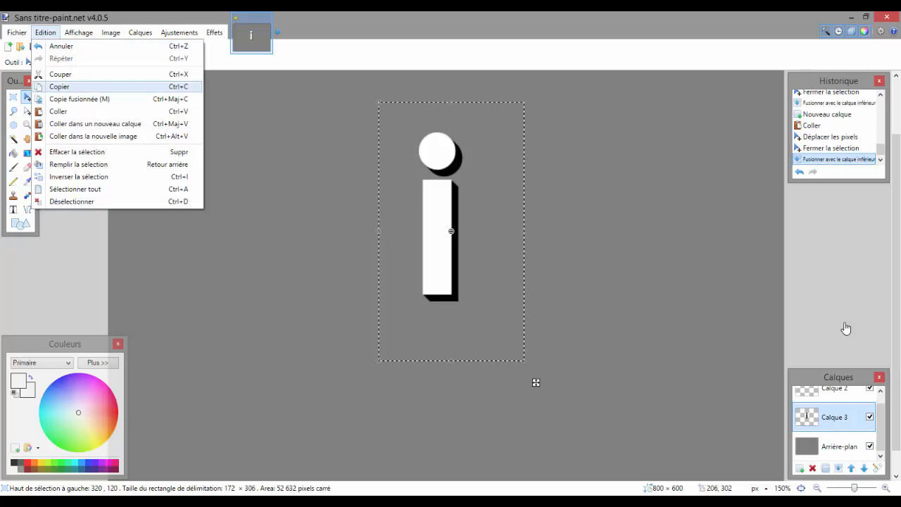
{"action": "left_click", "coordinate": [61, 86]}
{"action": "left_click", "coordinate": [799, 468]}
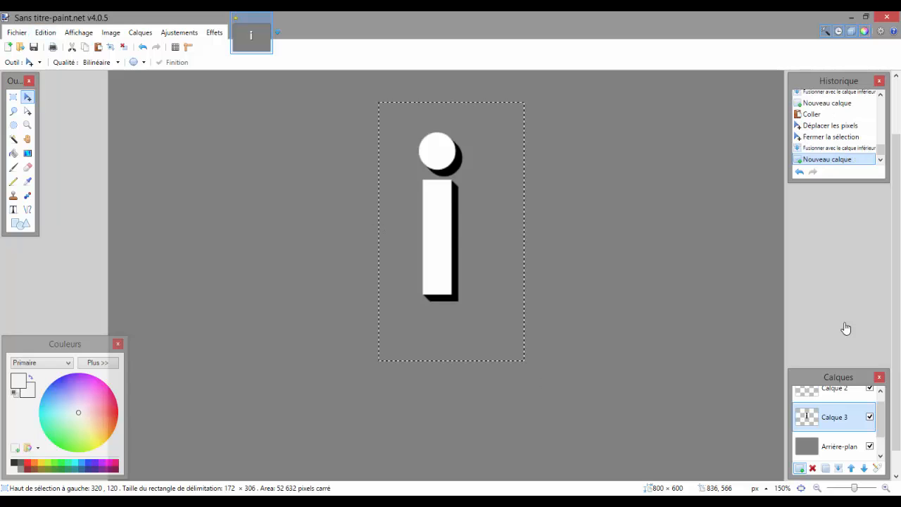
{"action": "key", "text": "ctrl+v"}
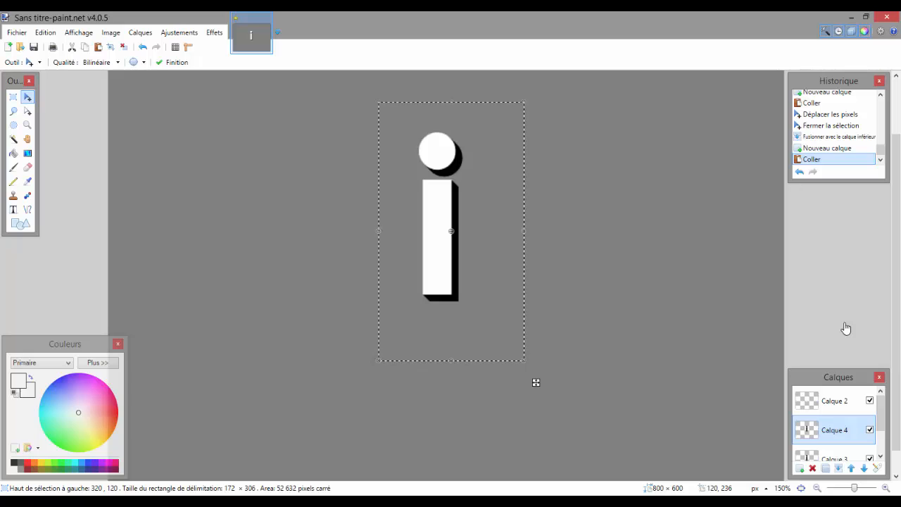
{"action": "mouse_move", "coordinate": [536, 382]}
{"action": "left_mouse_down"}
{"action": "mouse_move", "coordinate": [557, 402]}
{"action": "mouse_move", "coordinate": [542, 389]}
{"action": "left_mouse_up"}
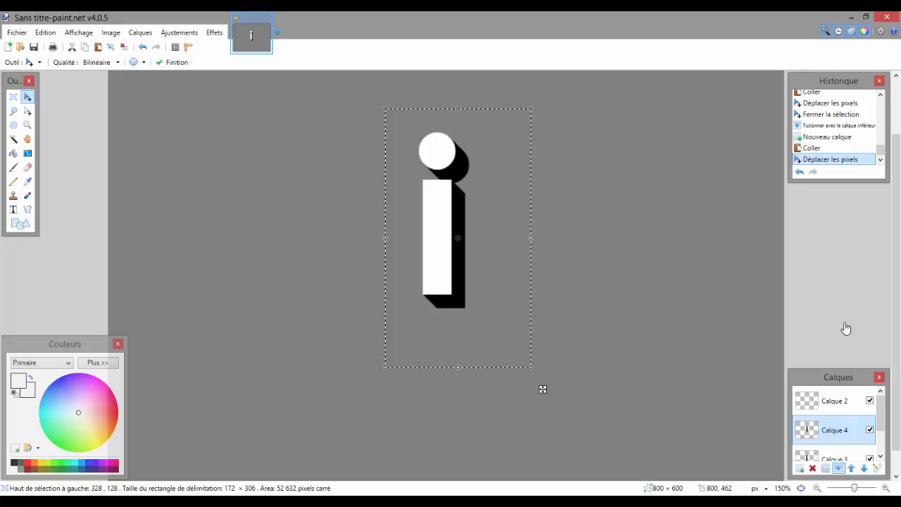
{"action": "key", "text": "ctrl+m"}
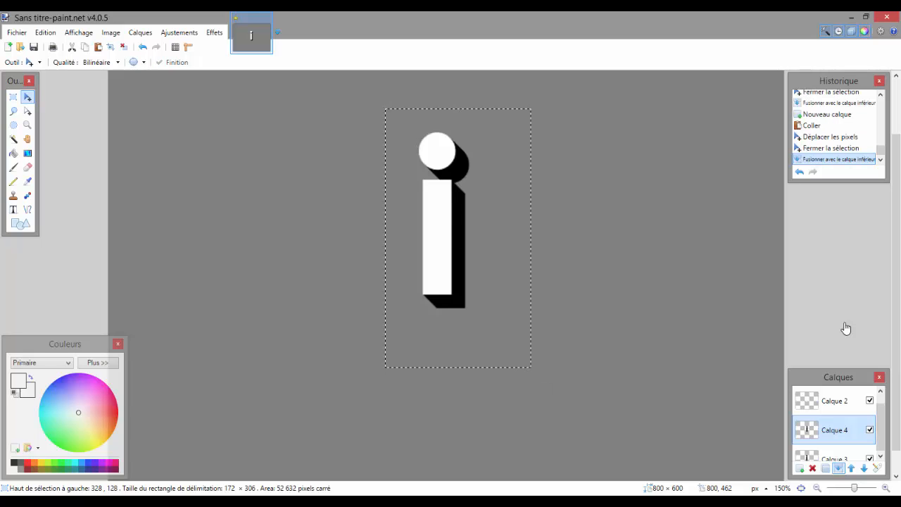
Copy the lengthened black shadow on Calque 3 and paste it onto a new layer directly above.
{"action": "key", "text": "alt+e"}
{"action": "key", "text": "Down"}
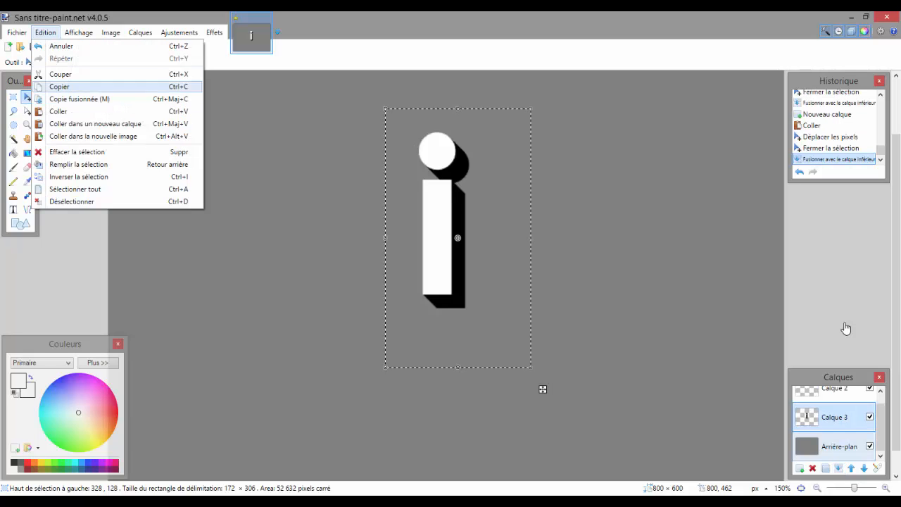
{"action": "key", "text": "Return"}
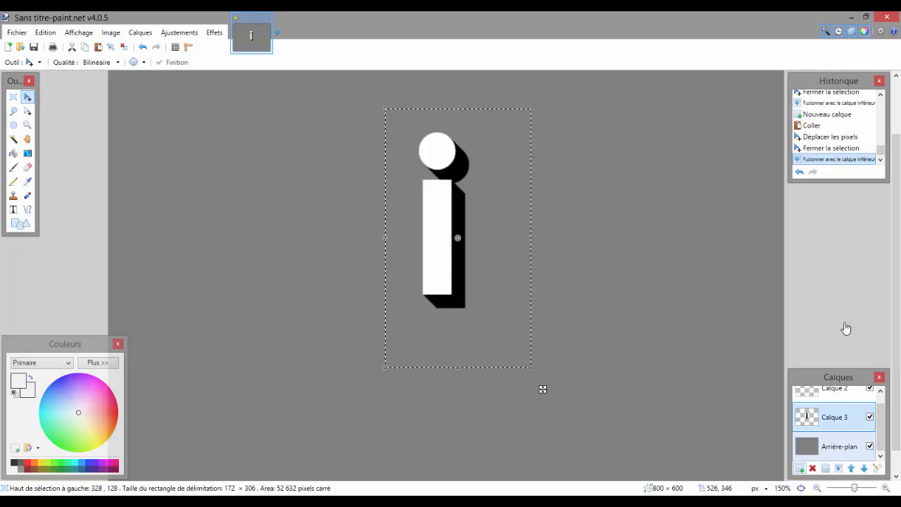
{"action": "key", "text": "ctrl+shift+n"}
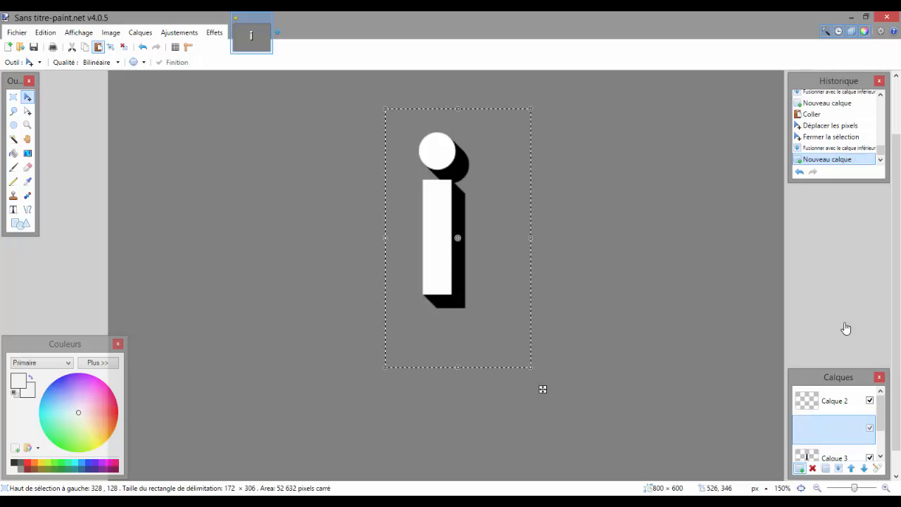
{"action": "key", "text": "ctrl+v"}
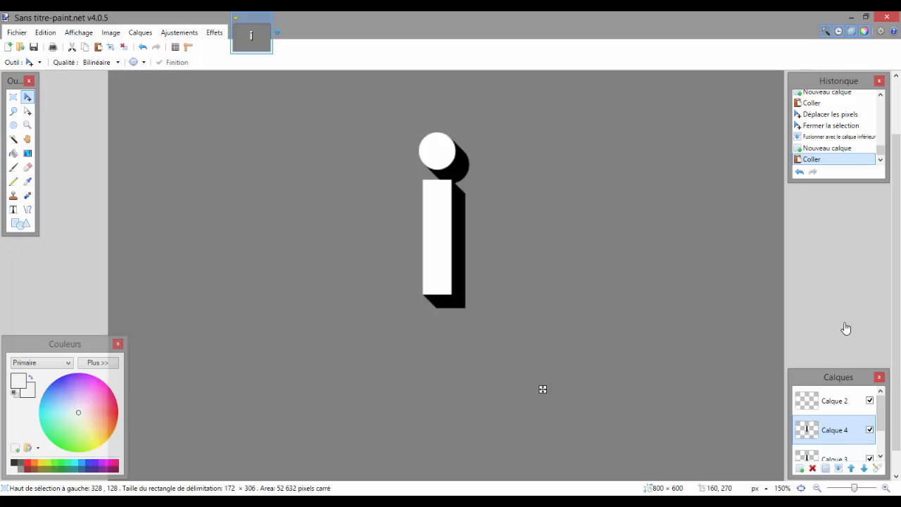
Offset the pasted shadow copy 16 px right and 16 px down, and merge its layer into Calque 3.
{"action": "left_click_drag", "start_coordinate": [543, 389], "coordinate": [556, 402]}
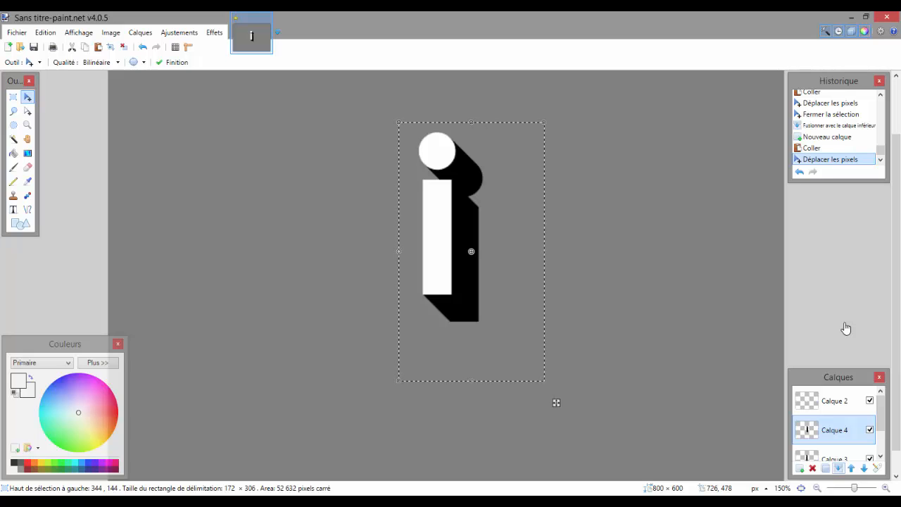
{"action": "key", "text": "Return"}
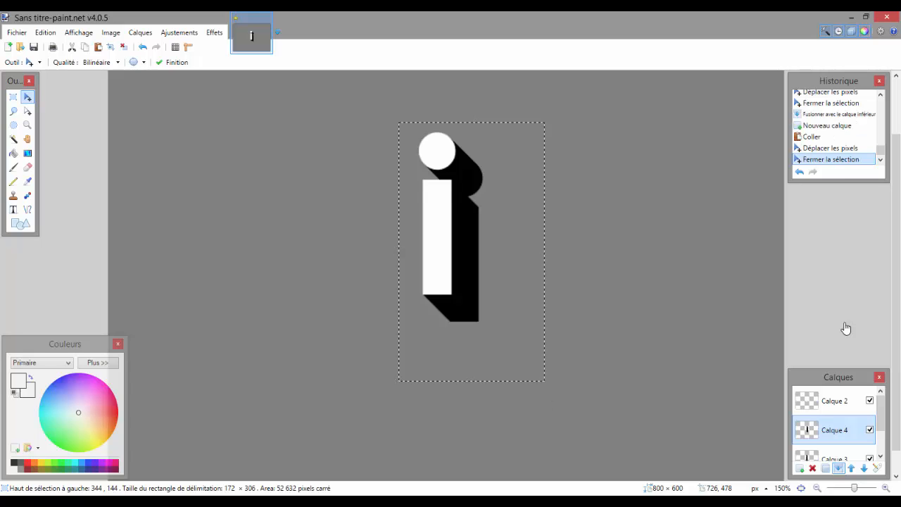
{"action": "key", "text": "ctrl+m"}
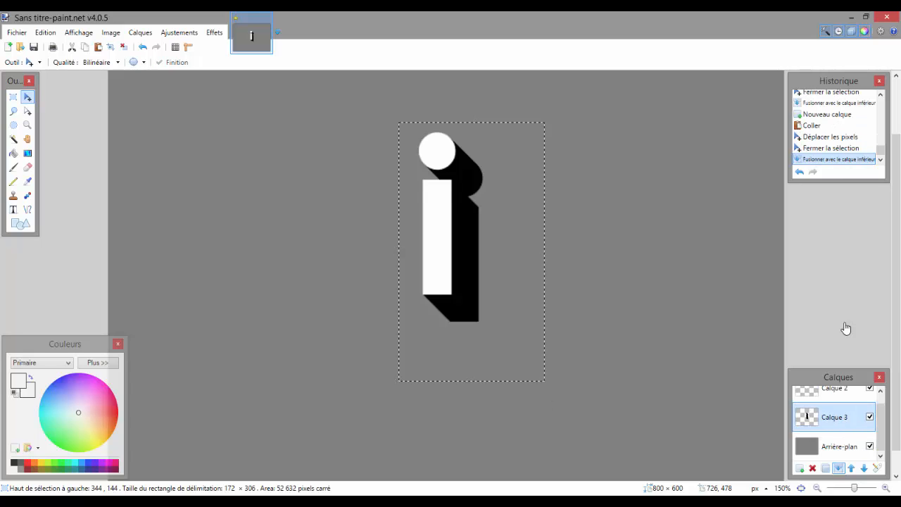
Copy the merged shadow from Calque 3 again and paste it onto a new layer above it.
{"action": "key", "text": "alt+e"}
{"action": "key", "text": "Down"}
{"action": "key", "text": "Down"}
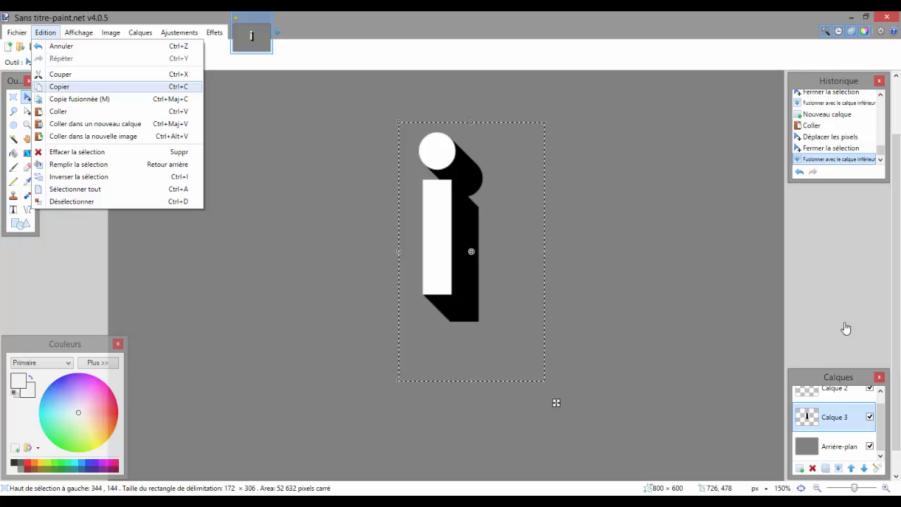
{"action": "key", "text": "Return"}
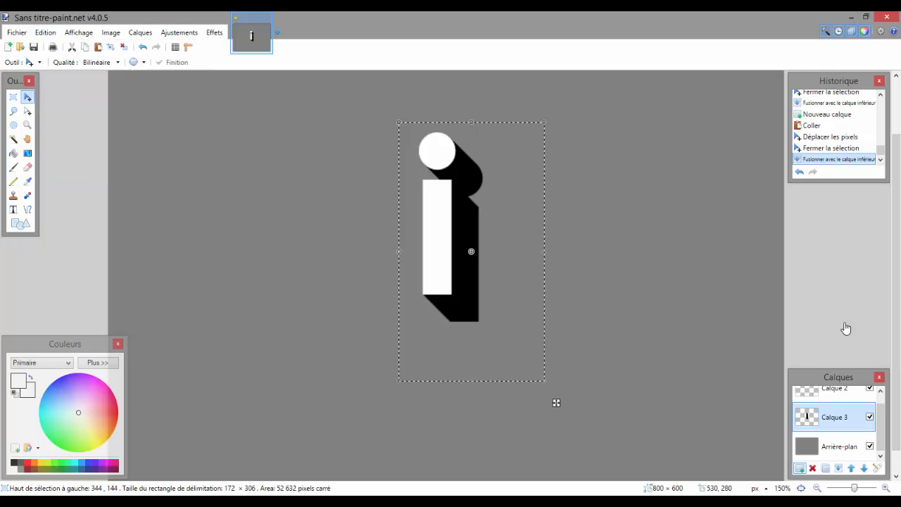
{"action": "key", "text": "ctrl+shift+n"}
{"action": "key", "text": "ctrl+v"}
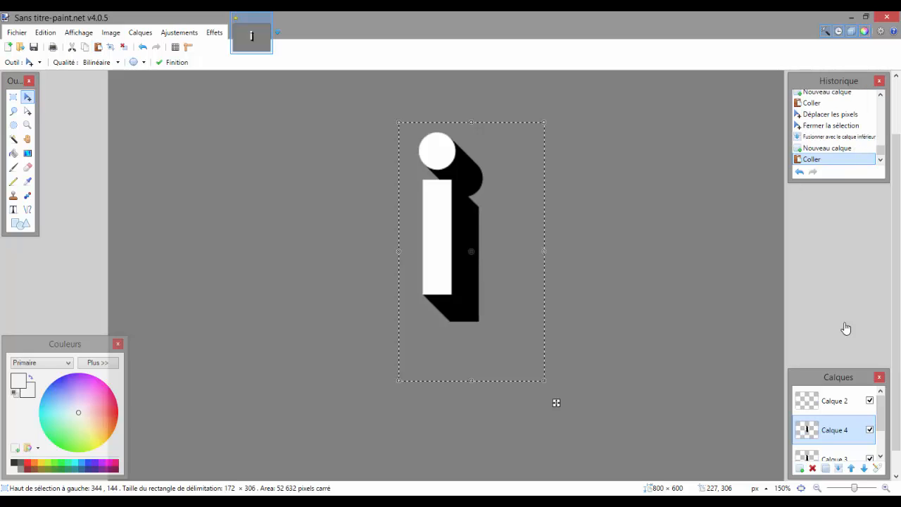
Offset the pasted shadow 32 px right and 32 px down, merge it into Calque 3 and clear the selection.
{"action": "left_click_drag", "start_coordinate": [556, 403], "coordinate": [583, 429]}
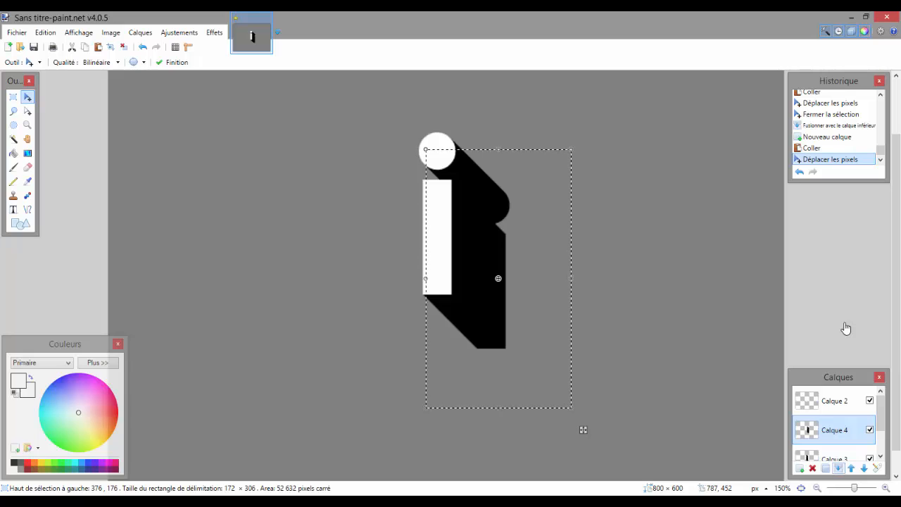
{"action": "key", "text": "Return"}
{"action": "key", "text": "ctrl+m"}
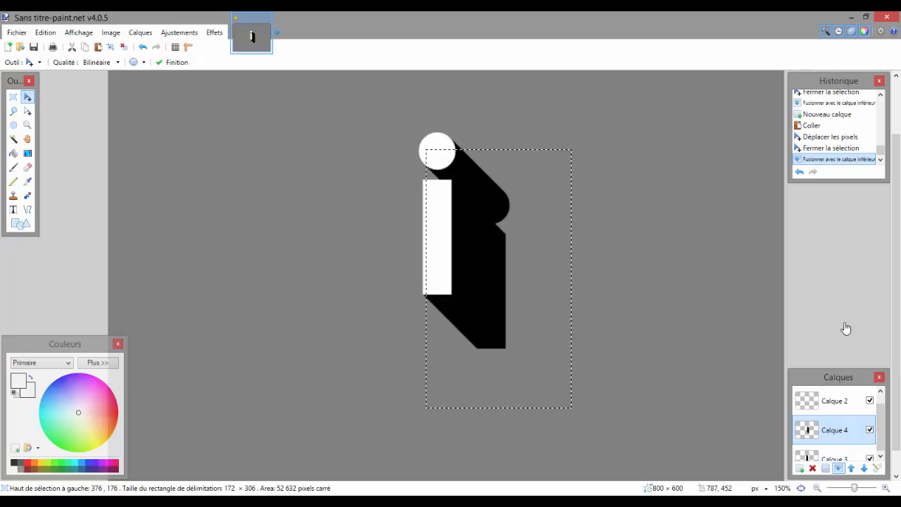
{"action": "key", "text": "s"}
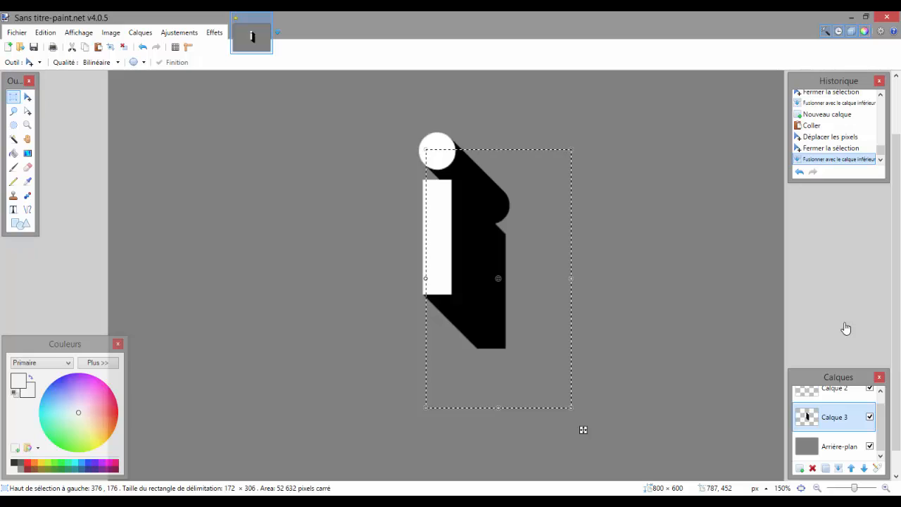
{"action": "key", "text": "ctrl+d"}
Set the opacity of the shadow layer Calque 3 to 140.
{"action": "key", "text": "z"}
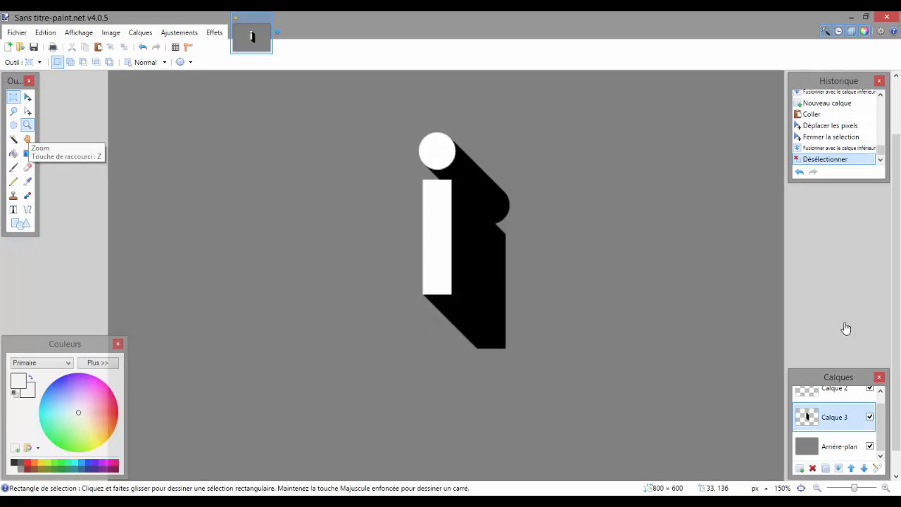
{"action": "key", "text": "ctrl+minus"}
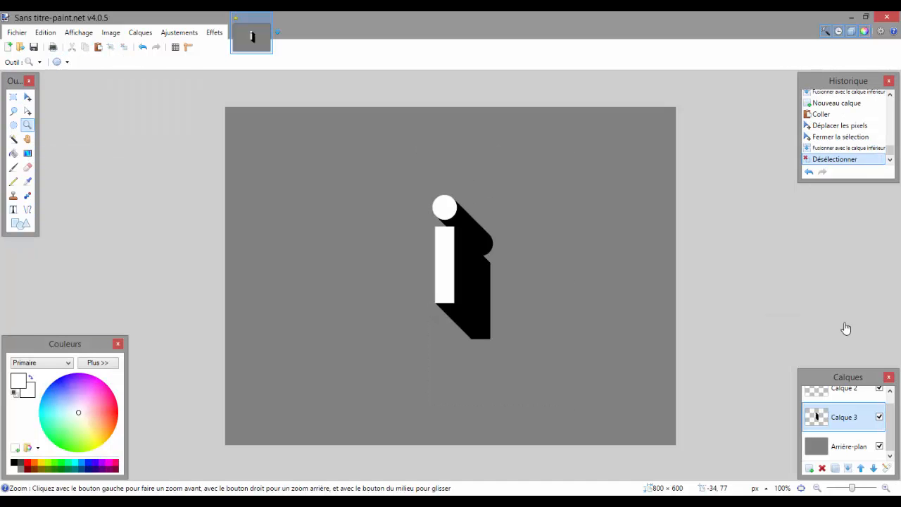
{"action": "left_click", "coordinate": [179, 33]}
{"action": "mouse_move", "coordinate": [140, 32]}
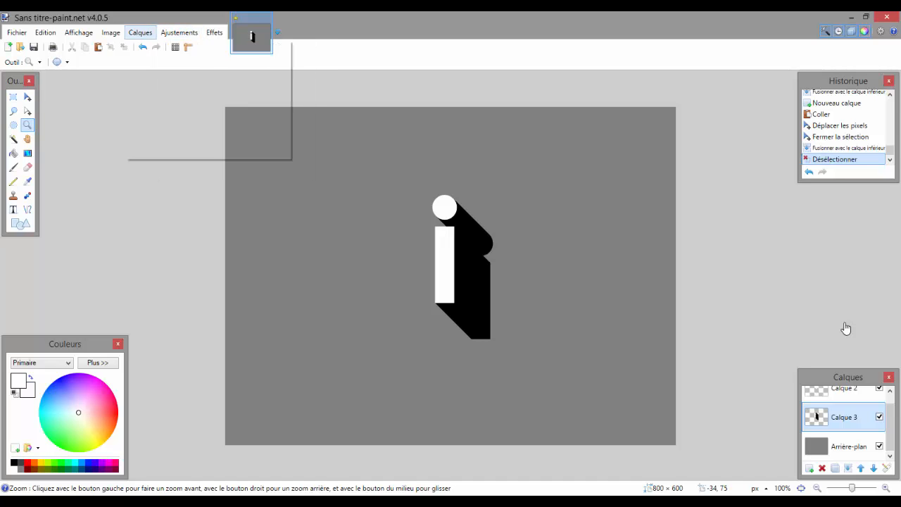
{"action": "left_click", "coordinate": [176, 152]}
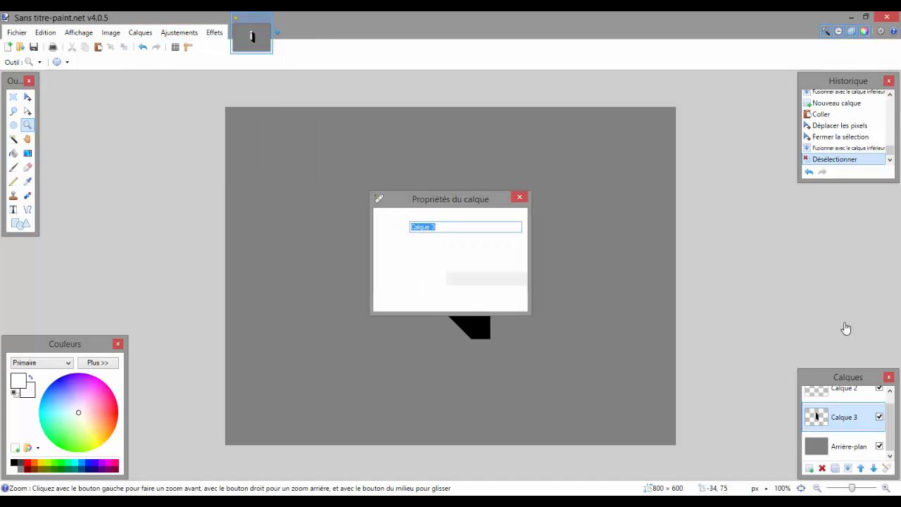
{"action": "left_click", "coordinate": [421, 278]}
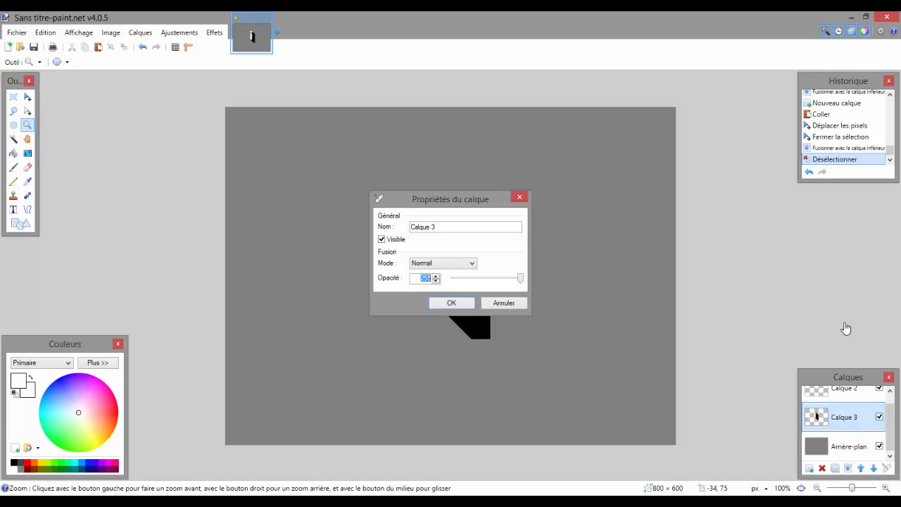
{"action": "key", "text": "Return"}
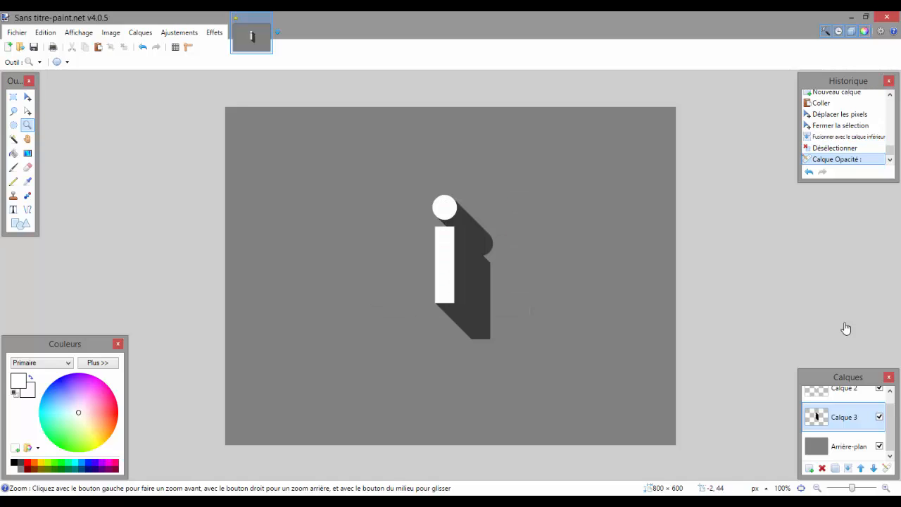
Make Arrière-plan the active layer, and copy a screenshot of the full Flat UI Colors swatch grid from the browser.
{"action": "left_click", "coordinate": [847, 447]}
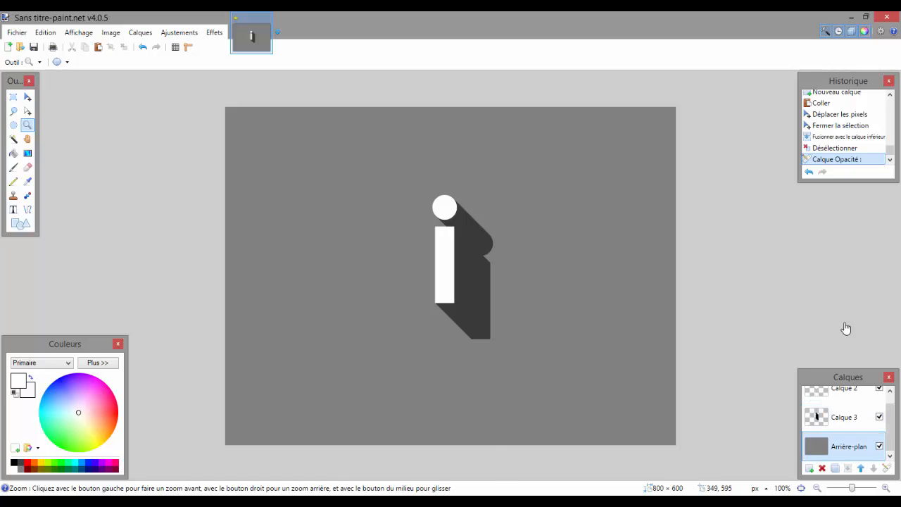
{"action": "key", "text": "alt+Tab"}
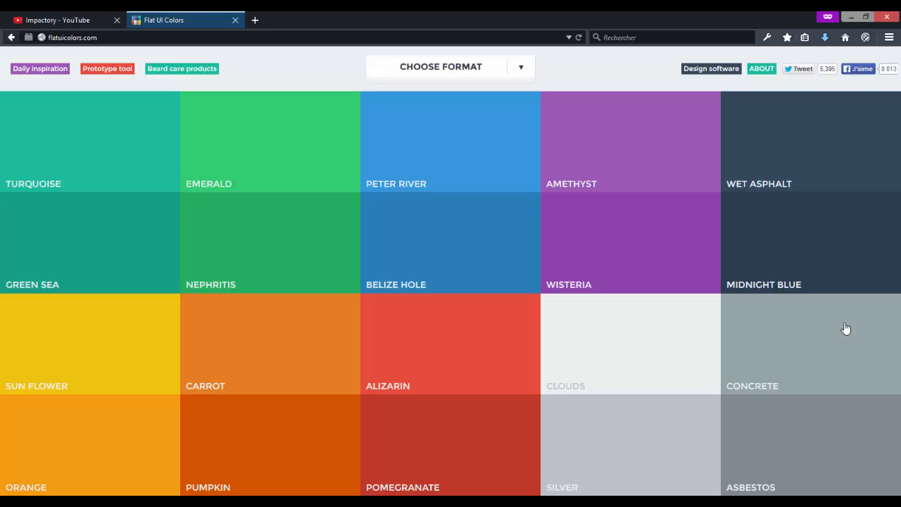
{"action": "key", "text": "Print"}
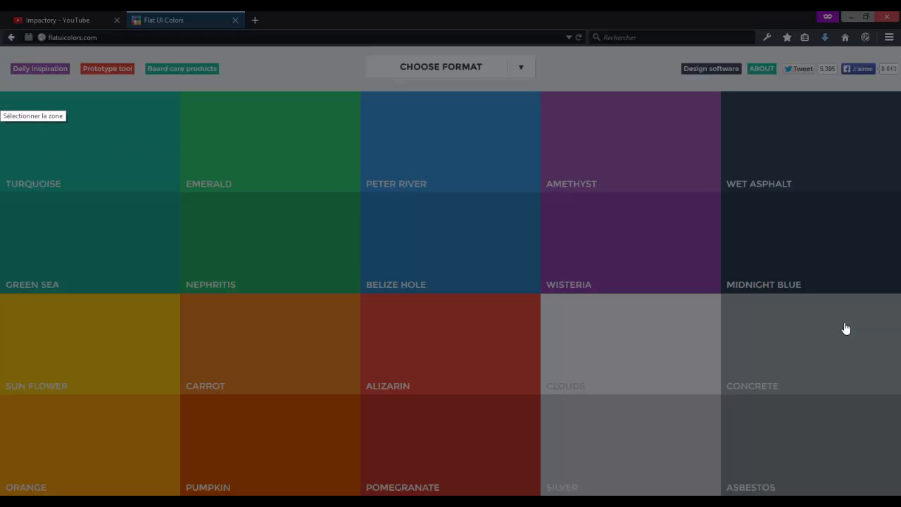
{"action": "mouse_move", "coordinate": [1, 90]}
{"action": "left_mouse_down"}
{"action": "mouse_move", "coordinate": [556, 394]}
{"action": "mouse_move", "coordinate": [900, 494]}
{"action": "left_mouse_up"}
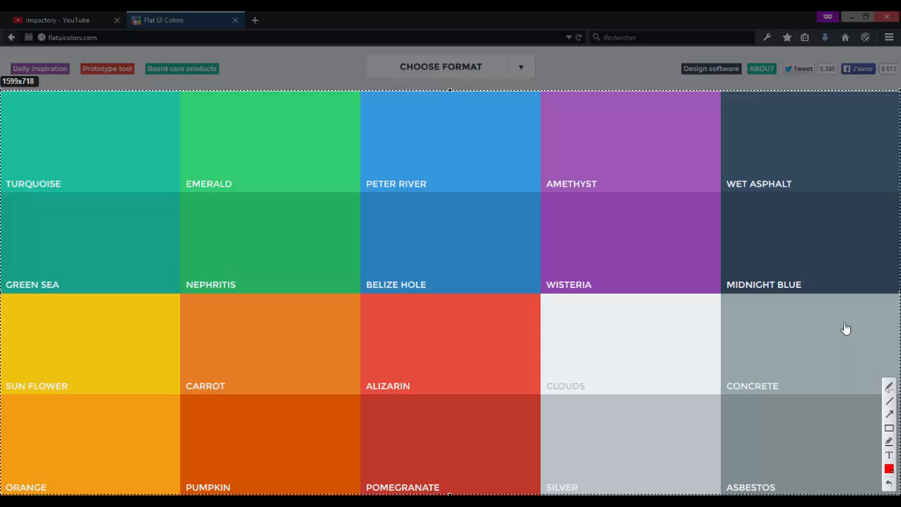
{"action": "key", "text": "ctrl+c"}
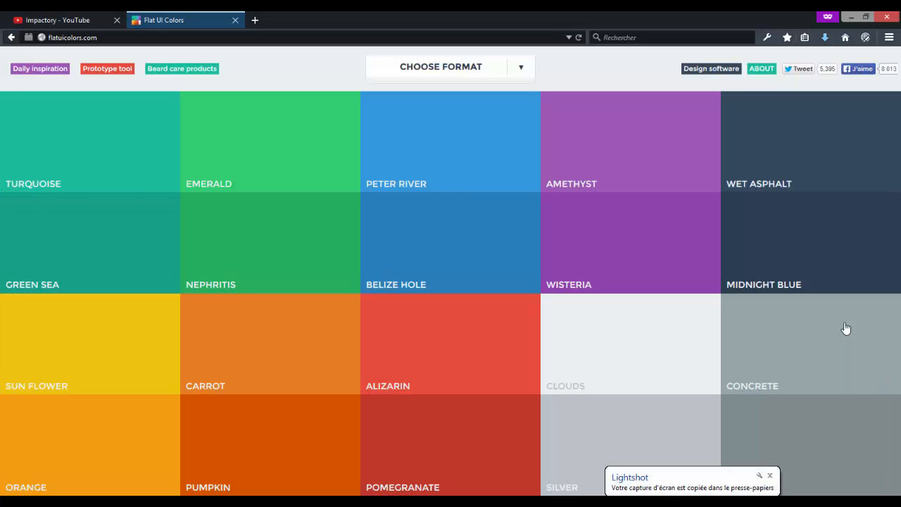
Switch back to paint.net, paste the captured palette into a new 1599 × 718 image and deselect it.
{"action": "key", "text": "alt+Tab"}
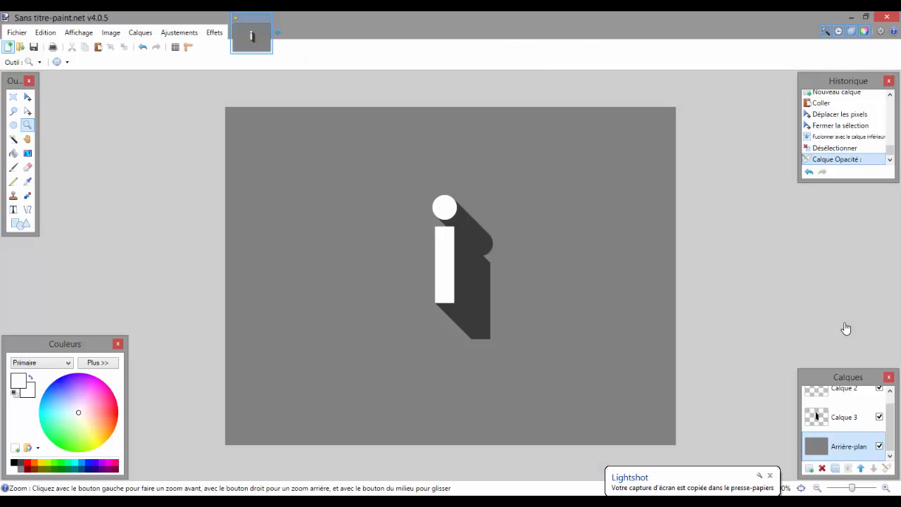
{"action": "key", "text": "ctrl+n"}
{"action": "key", "text": "Return"}
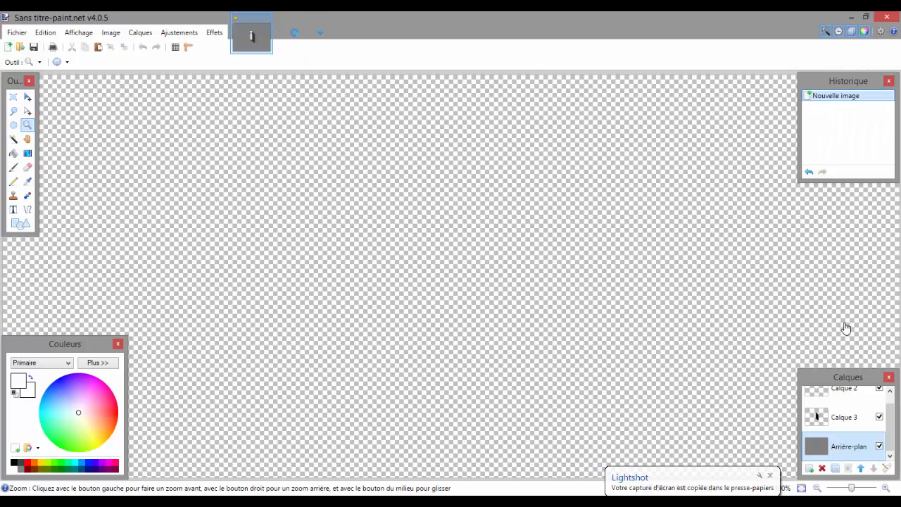
{"action": "key", "text": "ctrl+v"}
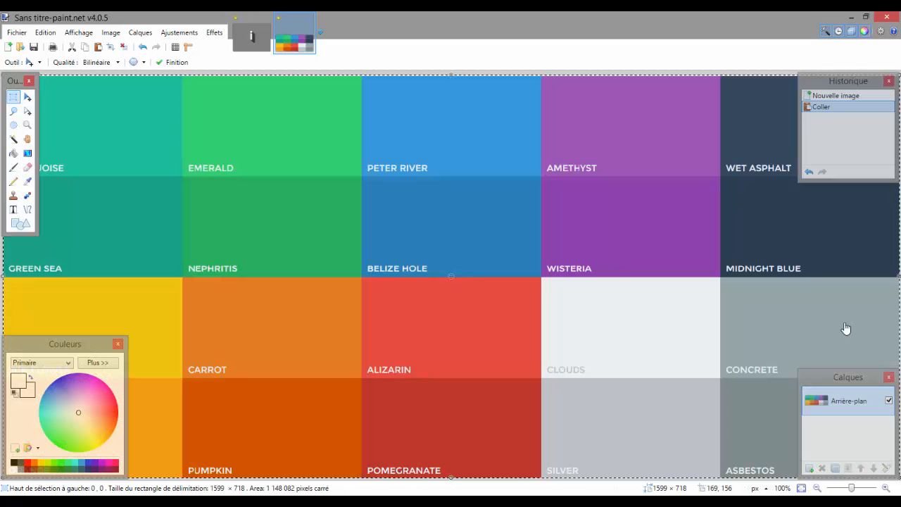
{"action": "key", "text": "s"}
{"action": "key", "text": "ctrl+d"}
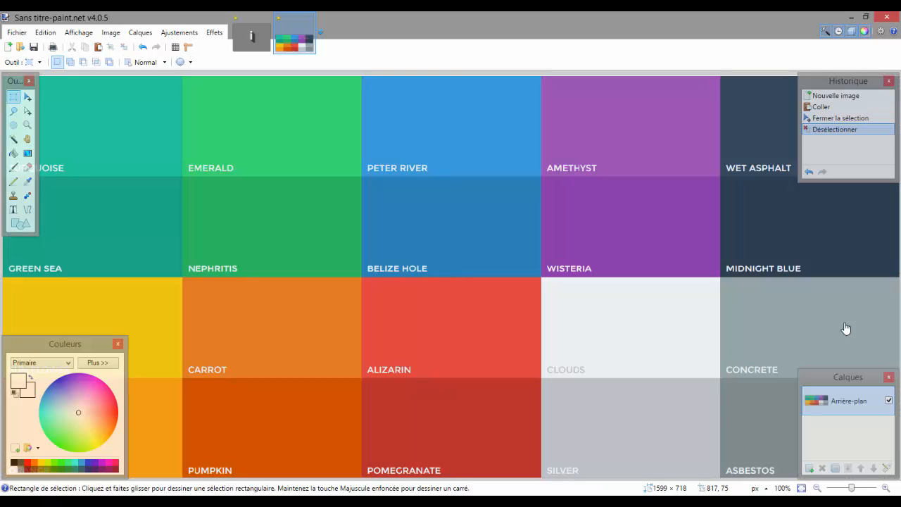
Pick the Peter River blue from the palette image and fill the logo's Arrière-plan layer with it.
{"action": "left_click", "coordinate": [28, 181]}
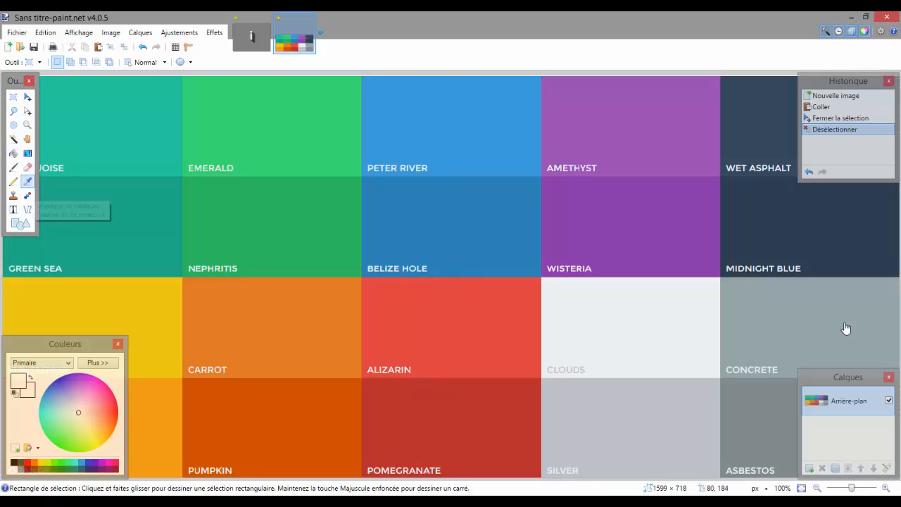
{"action": "key", "text": "ctrl+Tab"}
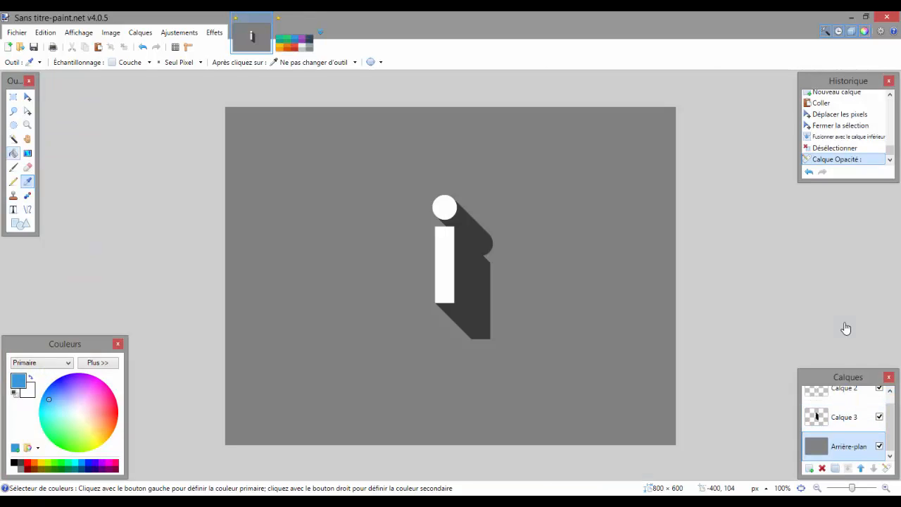
{"action": "left_click", "coordinate": [13, 152]}
{"action": "left_click", "coordinate": [323, 214]}
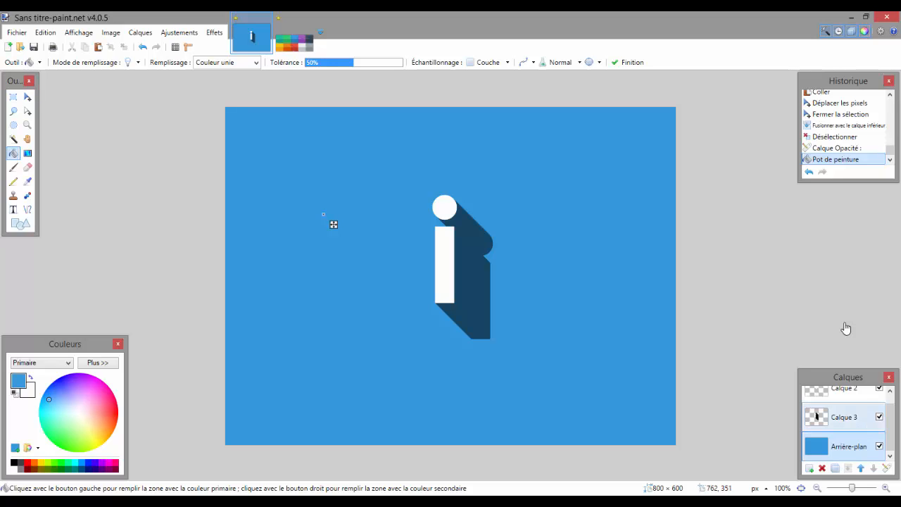
{"action": "key", "text": "Return"}
Set the opacity of the shadow layer Calque 3 to 120.
{"action": "double_click", "coordinate": [845, 416]}
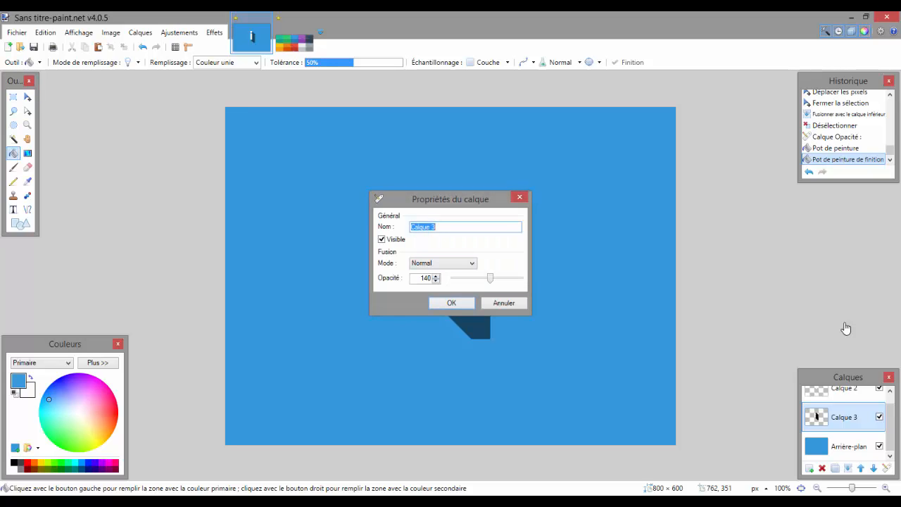
{"action": "key", "text": "Tab"}
{"action": "key", "text": "Tab"}
{"action": "key", "text": "Tab"}
{"action": "type", "text": "120"}
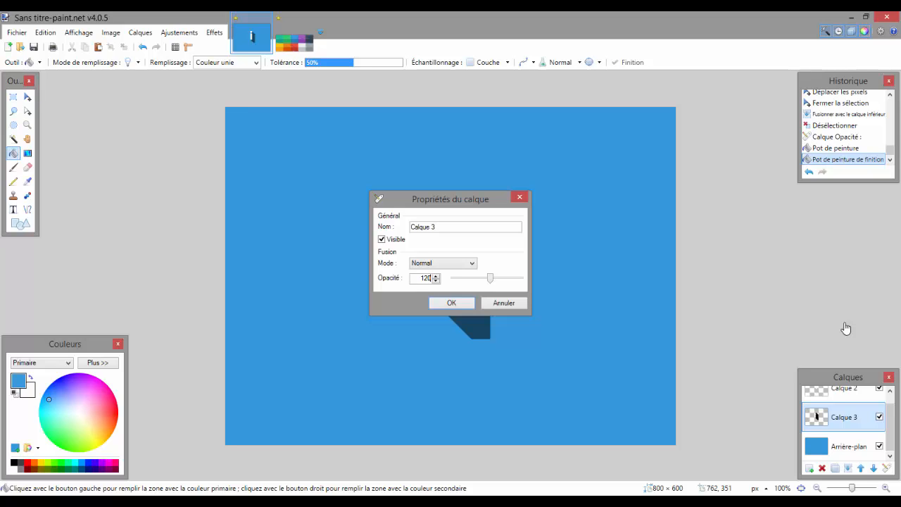
{"action": "key", "text": "Return"}
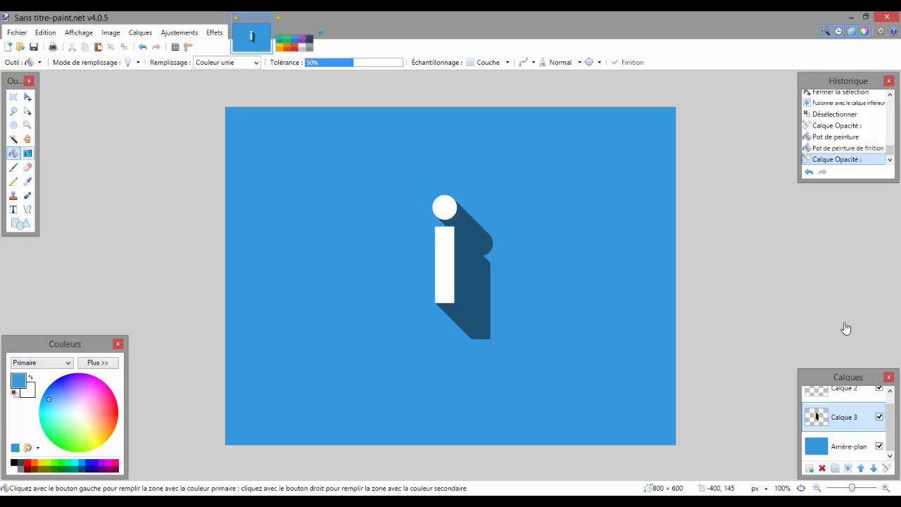
Fade the shadow on Calque 3 with a horizontal linear transparency gradient about 49 px long, starting at the stem's right edge.
{"action": "left_click", "coordinate": [28, 152]}
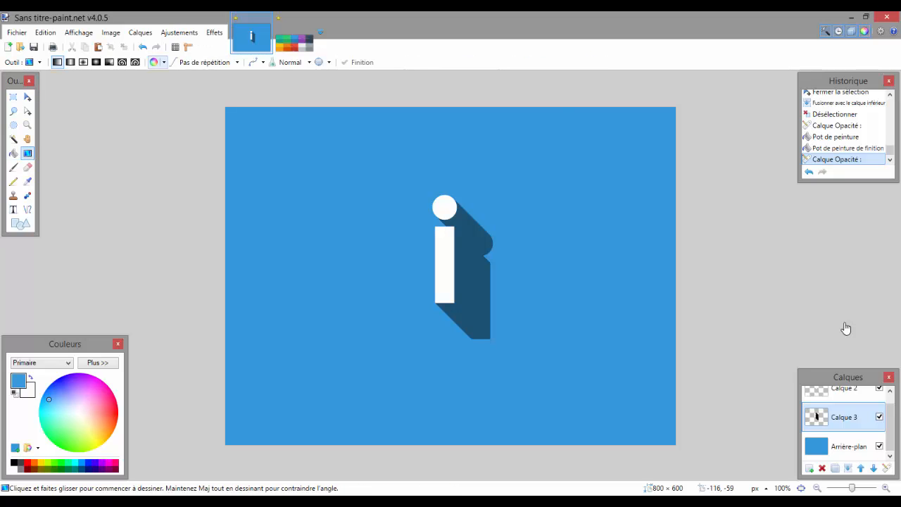
{"action": "left_click", "coordinate": [154, 62]}
{"action": "left_click", "coordinate": [14, 469]}
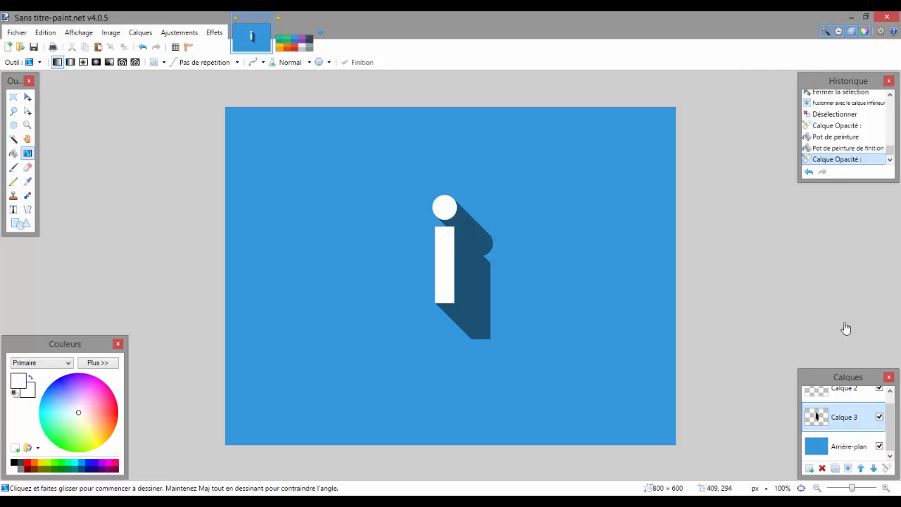
{"action": "left_click_drag", "start_coordinate": [455, 271], "coordinate": [502, 272]}
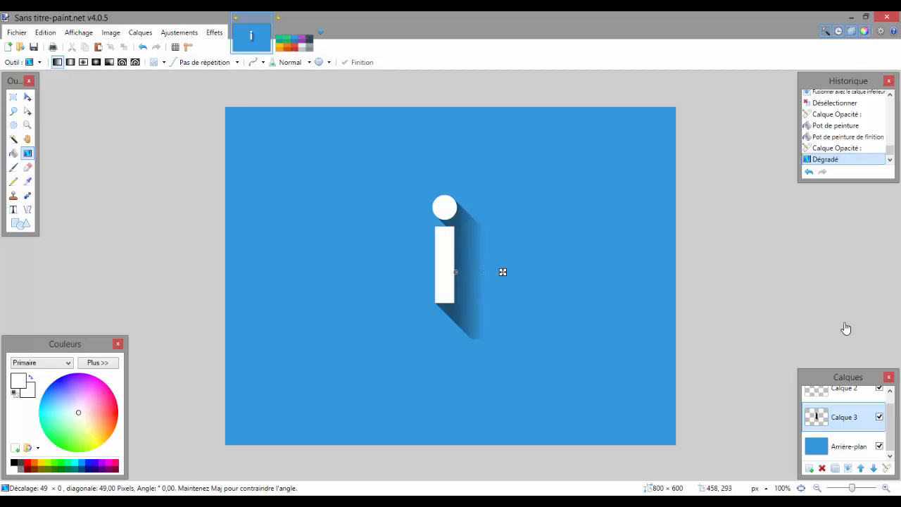
{"action": "key", "text": "Return"}
{"action": "key", "text": "s"}
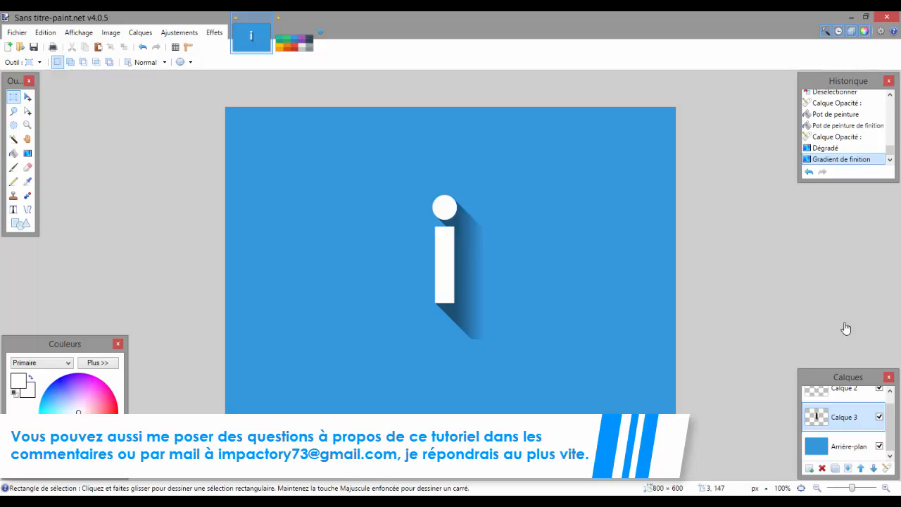
Switch to the browser and view the Impactory channel page on YouTube.
{"action": "left_click", "coordinate": [360, 501]}
{"action": "left_click", "coordinate": [421, 451]}
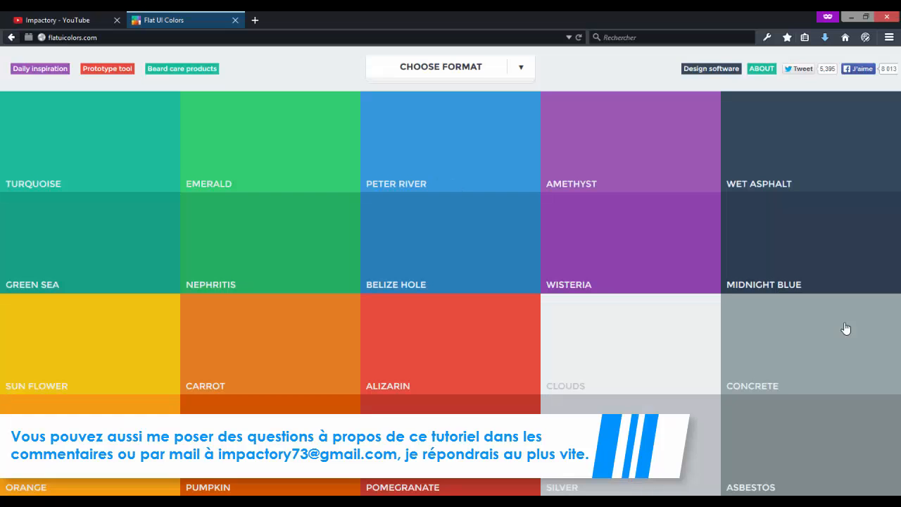
{"action": "key", "text": "ctrl+Tab"}
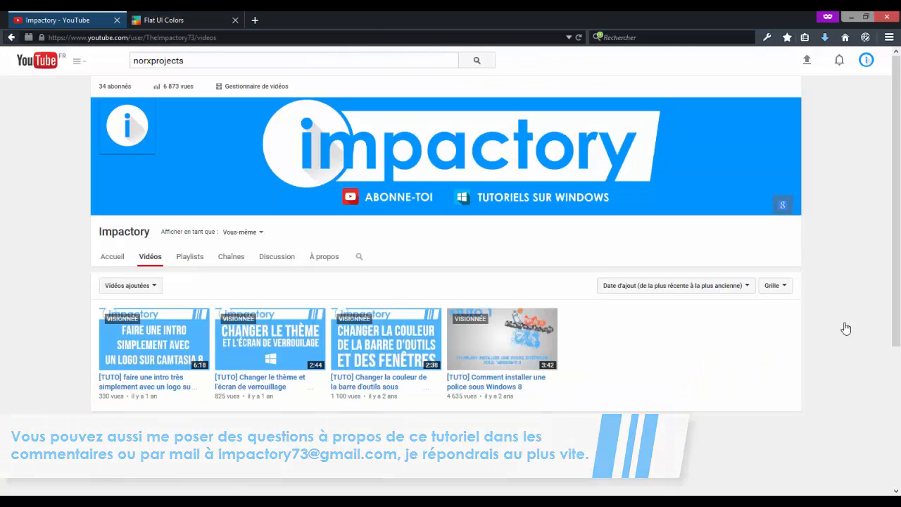